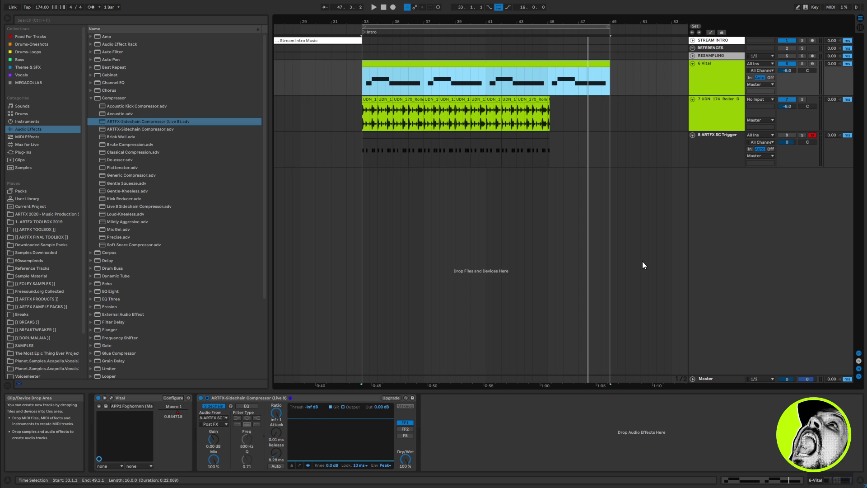
Step: Open the Vital synth window and play the foghorn clip once with Loop switched off
{"action": "left_click", "coordinate": [111, 397]}
{"action": "left_click", "coordinate": [374, 7]}
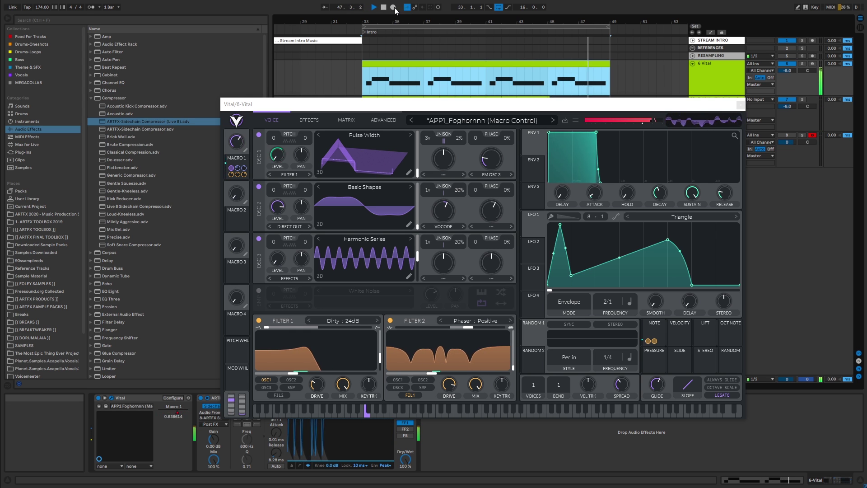
{"action": "left_click", "coordinate": [499, 8]}
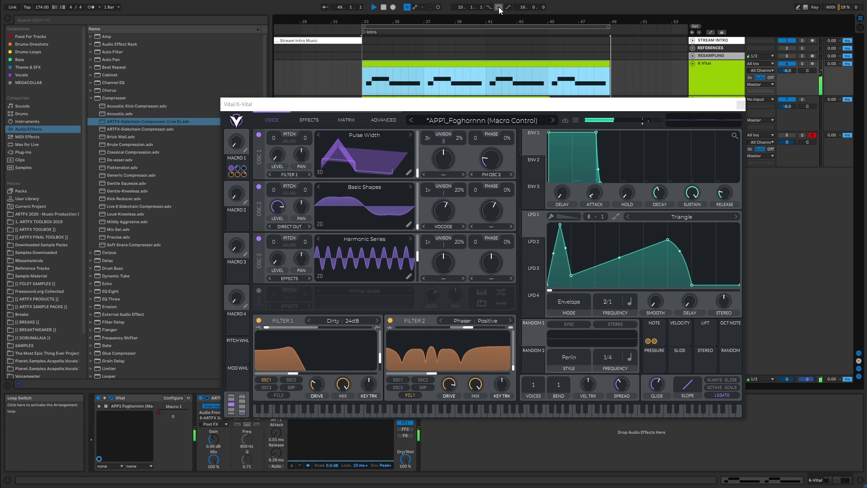
{"action": "left_click", "coordinate": [384, 8]}
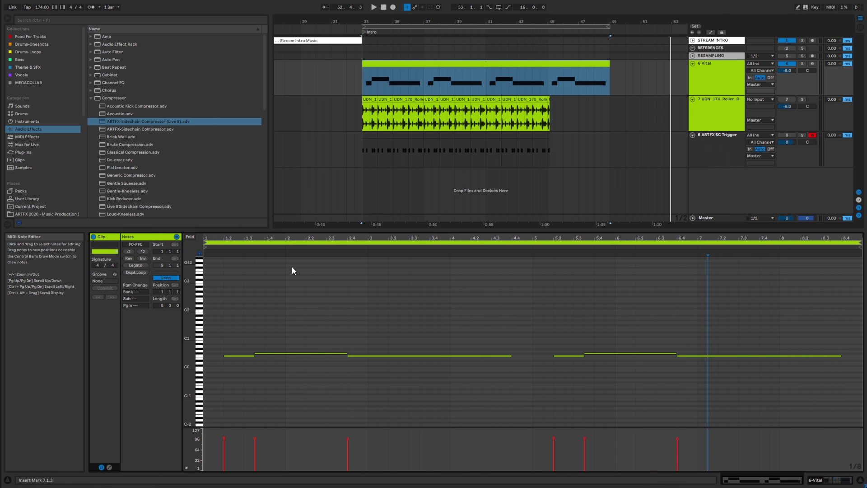
Step: Zoom in on the F0 and F#0 notes, inspect them, then bring up the envelope chooser
{"action": "left_click_drag", "start_coordinate": [183, 362], "coordinate": [224, 362]}
{"action": "left_click", "coordinate": [229, 350]}
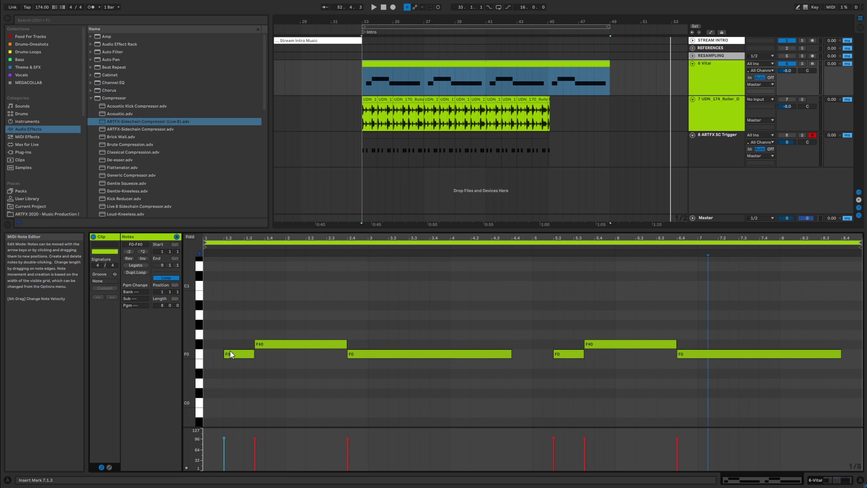
{"action": "left_click", "coordinate": [258, 345]}
{"action": "left_click", "coordinate": [361, 353]}
{"action": "left_click", "coordinate": [574, 346]}
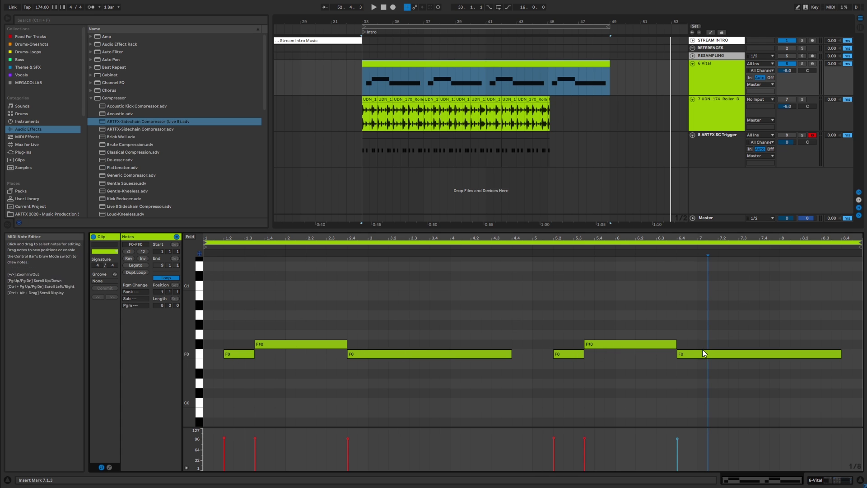
{"action": "left_click", "coordinate": [109, 467]}
{"action": "left_click", "coordinate": [197, 245]}
Step: View the Pitch Bend envelope, then hide envelopes to return to the note editor
{"action": "left_click", "coordinate": [203, 254]}
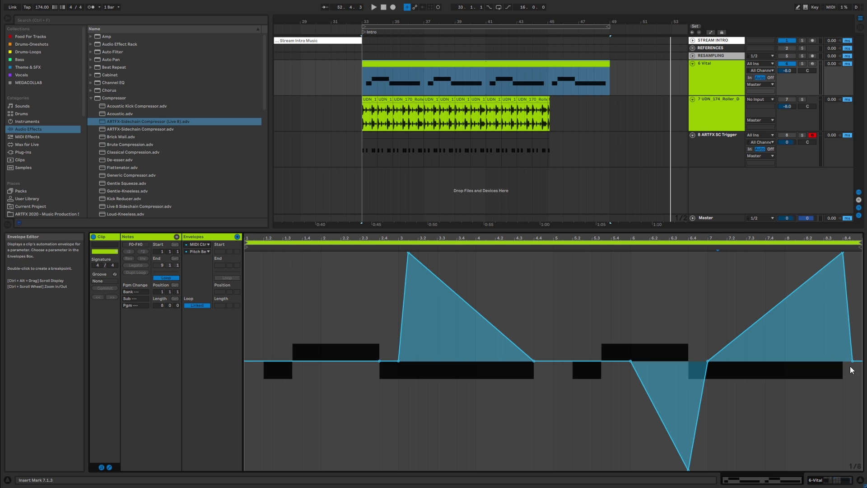
{"action": "left_click", "coordinate": [102, 467]}
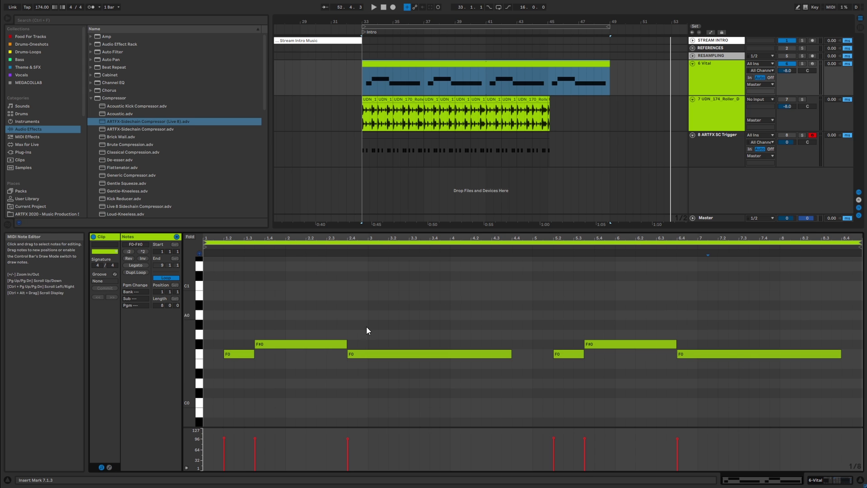
Step: Reopen Vital from the device chain and set the APP1_Foghornnn voice spread to 37.5%
{"action": "left_click", "coordinate": [834, 481]}
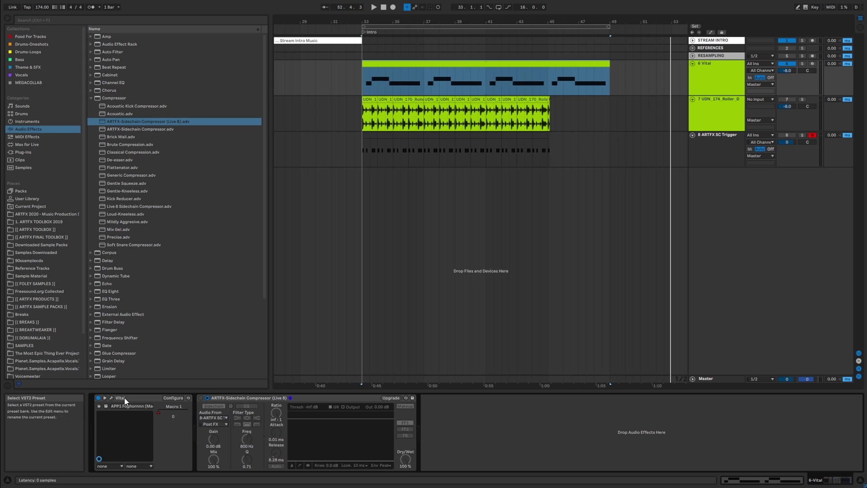
{"action": "left_click", "coordinate": [111, 398]}
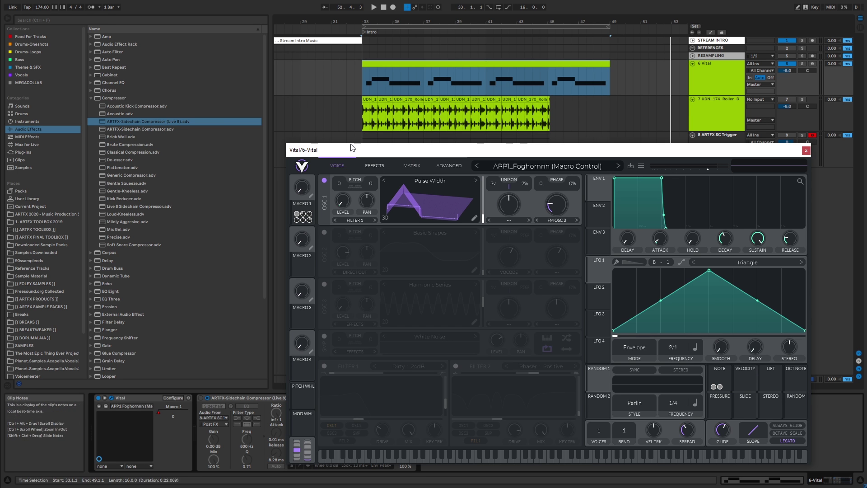
{"action": "left_click_drag", "start_coordinate": [359, 149], "coordinate": [393, 130]}
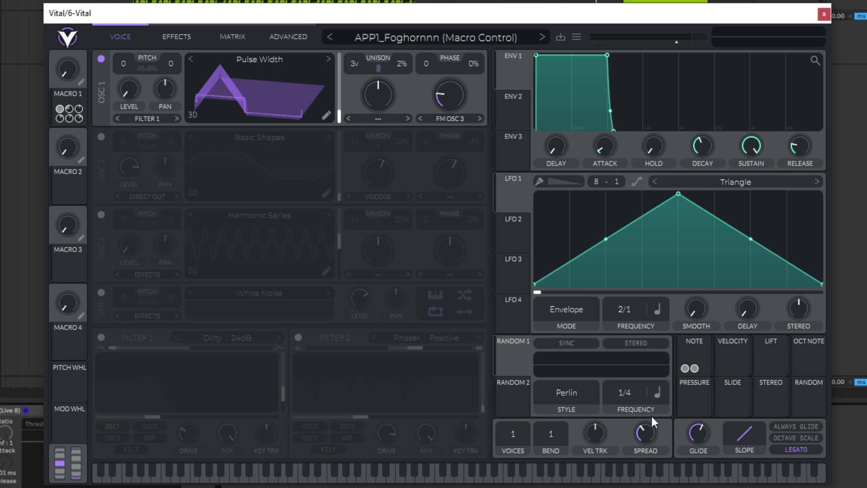
{"action": "left_click", "coordinate": [644, 430]}
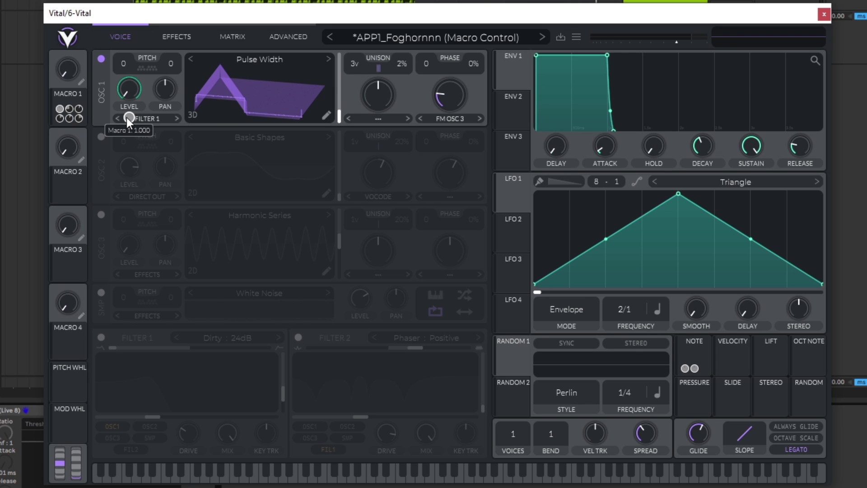
Step: Unbypass the Macro 1 modulation on OSC 1 LEVEL
{"action": "right_click", "coordinate": [129, 115]}
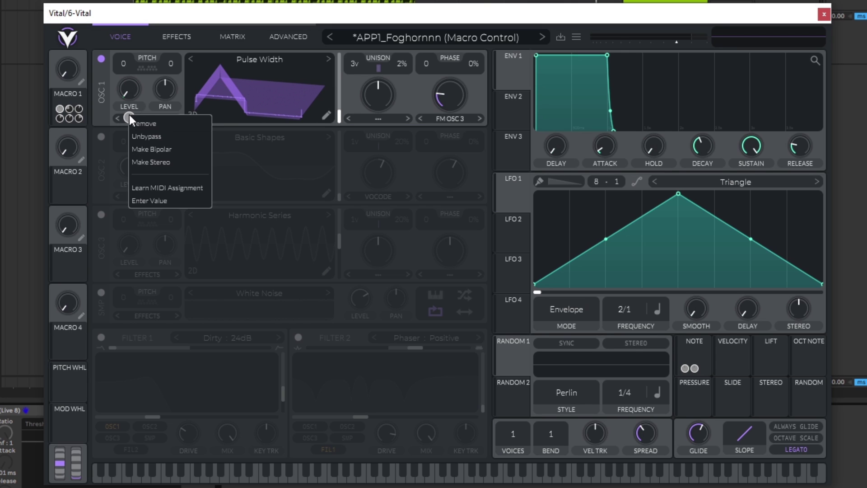
{"action": "left_click", "coordinate": [153, 137]}
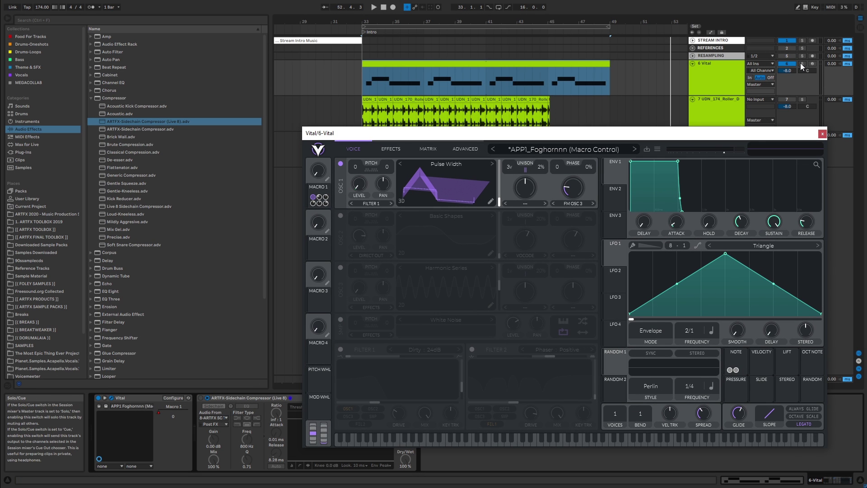
Step: Show the Vital track's Macro 1 automation lane, zoomed to bars 33–49
{"action": "left_click", "coordinate": [704, 64]}
{"action": "key", "text": "a"}
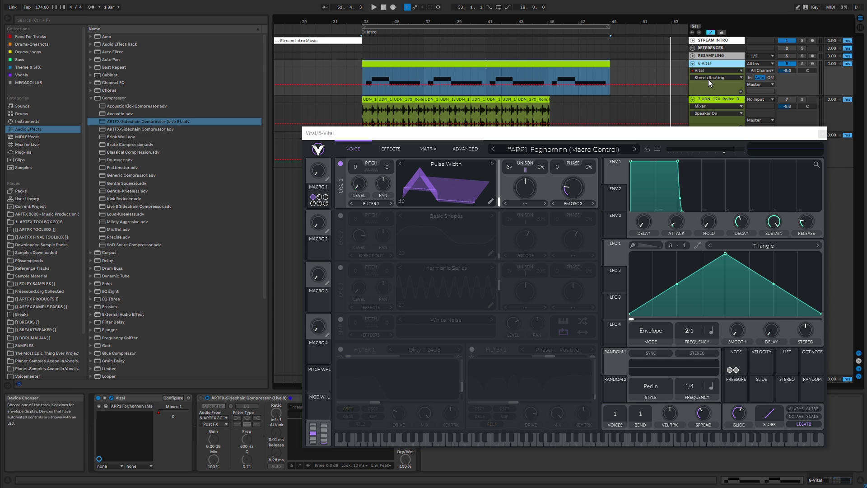
{"action": "left_click", "coordinate": [709, 79]}
{"action": "left_click", "coordinate": [715, 84]}
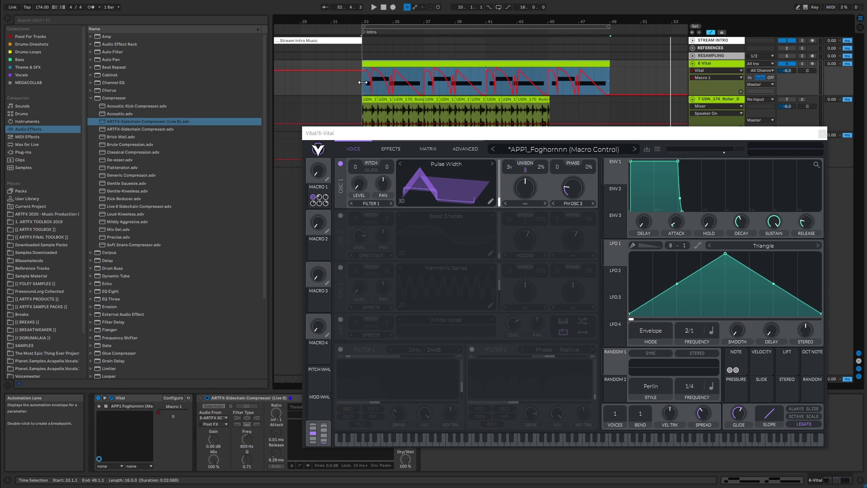
{"action": "double_click", "coordinate": [458, 21]}
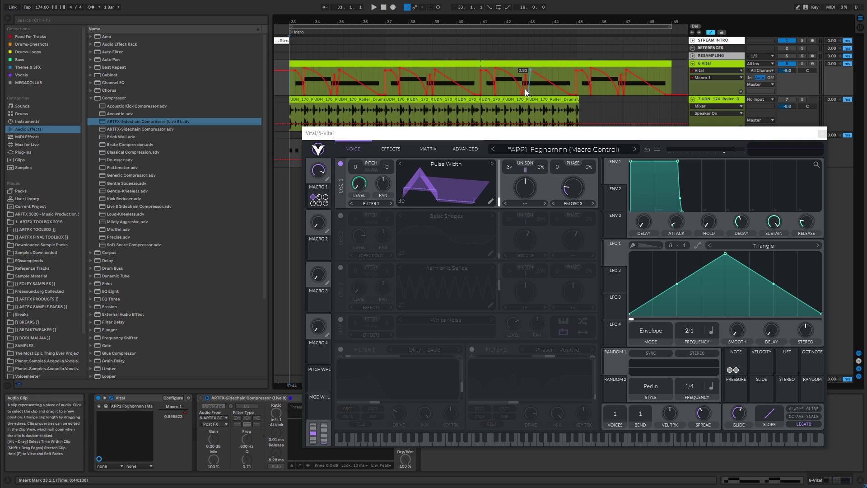
Step: Play the Macro 1 automation through, then open the bass clip's notes
{"action": "key", "text": "space"}
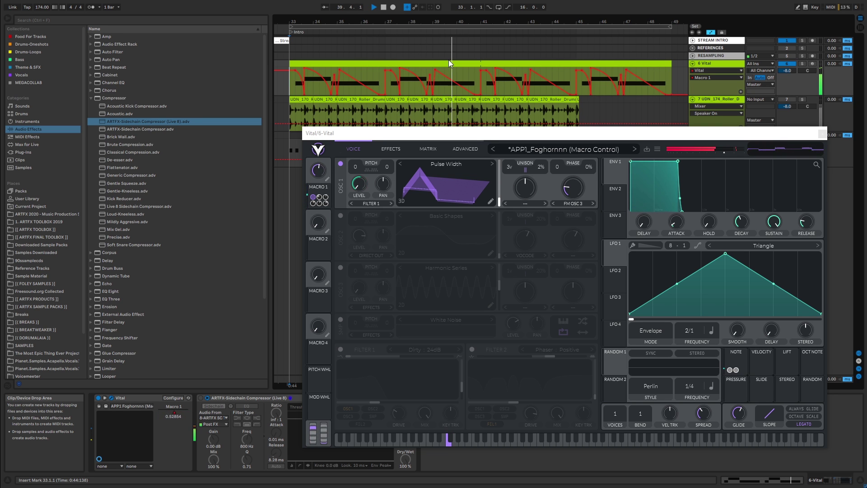
{"action": "key", "text": "space"}
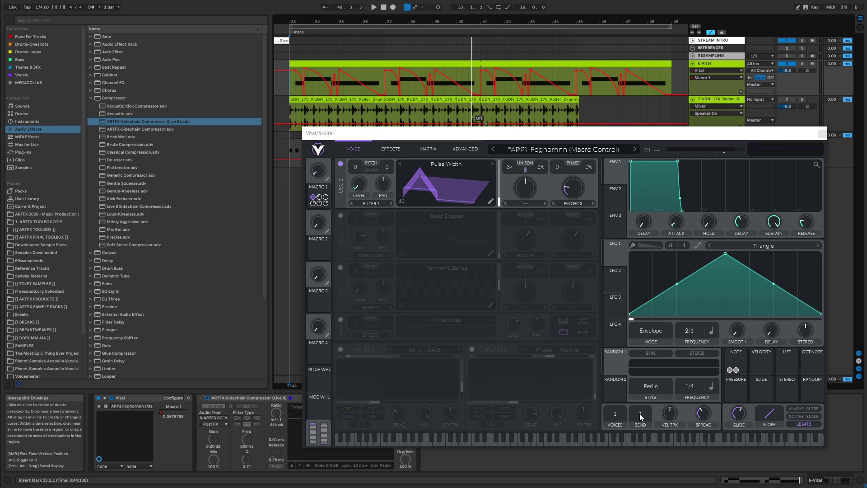
{"action": "double_click", "coordinate": [354, 64]}
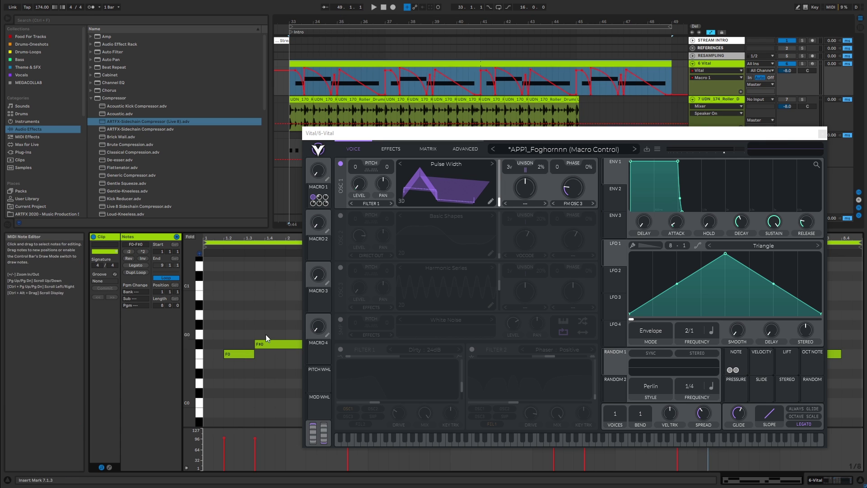
Step: Move Vital aside, check each F0 and F#0 note, then play from bar 33
{"action": "left_click_drag", "start_coordinate": [437, 133], "coordinate": [612, 130]}
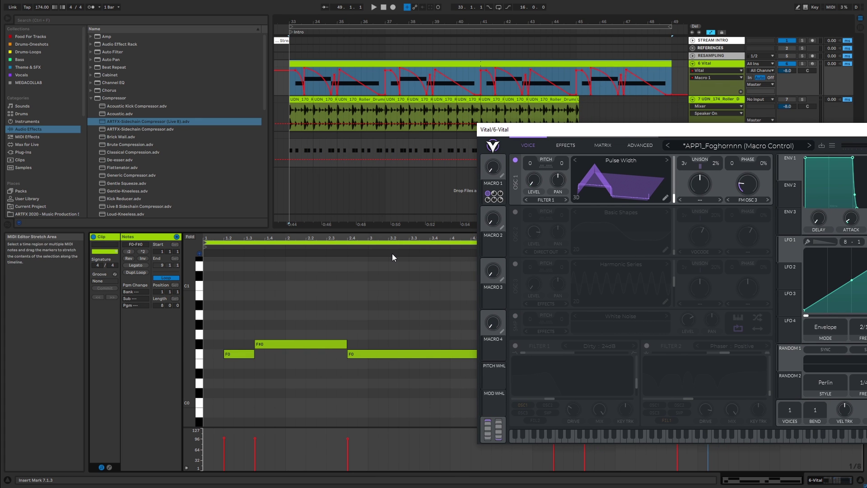
{"action": "left_click", "coordinate": [262, 344]}
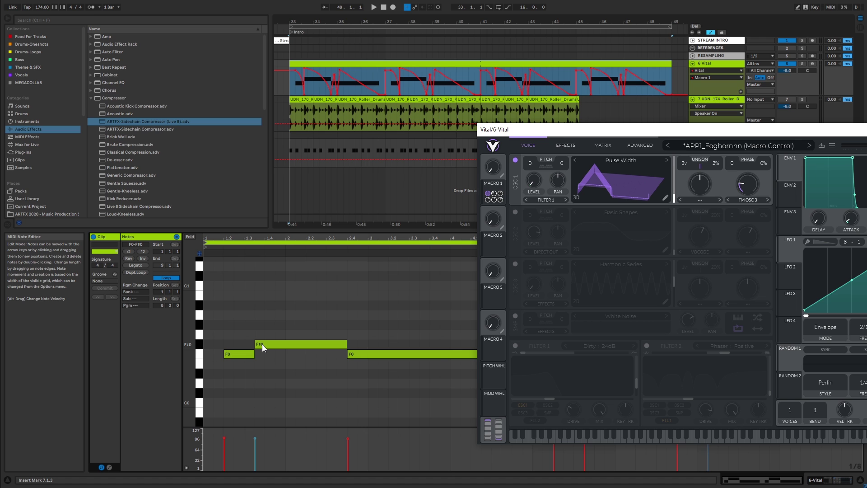
{"action": "left_click", "coordinate": [388, 345]}
{"action": "left_click", "coordinate": [367, 260]}
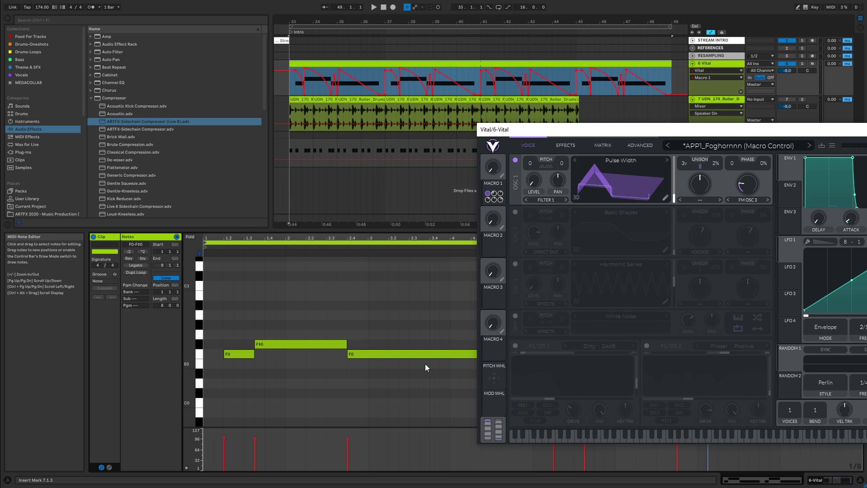
{"action": "left_click", "coordinate": [402, 355]}
{"action": "left_click", "coordinate": [235, 353]}
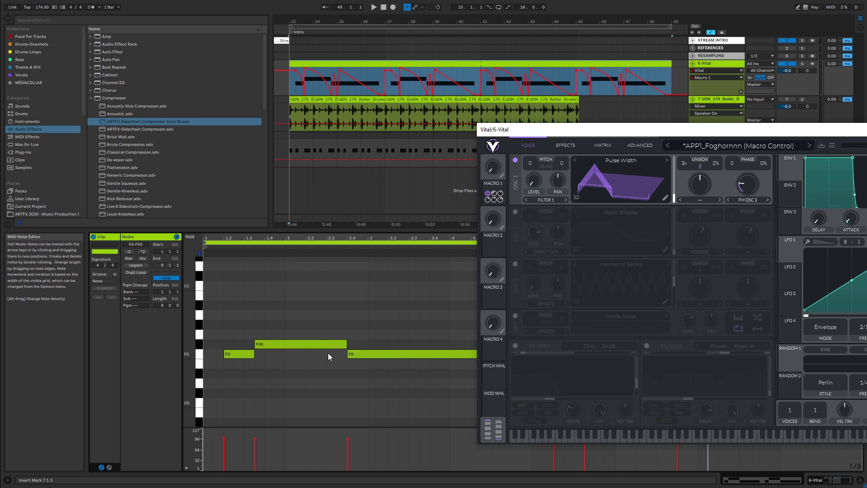
{"action": "left_click", "coordinate": [269, 344]}
{"action": "left_click", "coordinate": [356, 356]}
{"action": "left_click", "coordinate": [378, 323]}
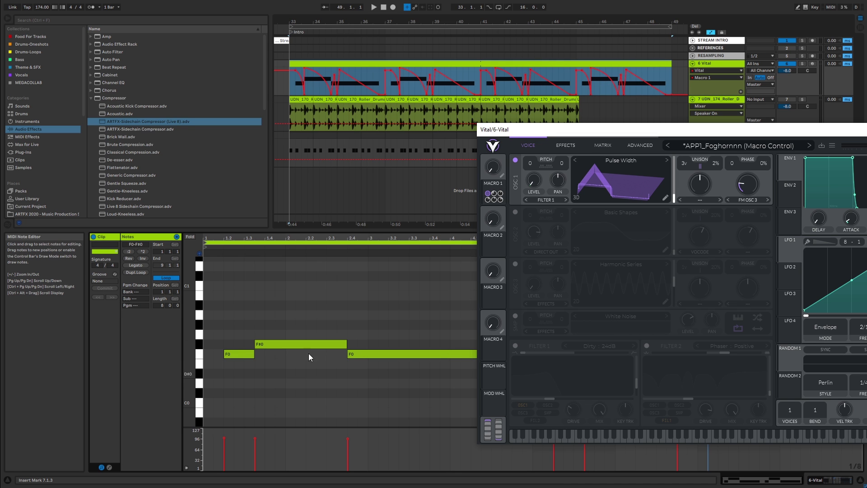
{"action": "left_click_drag", "start_coordinate": [542, 132], "coordinate": [362, 146]}
{"action": "key", "text": "space"}
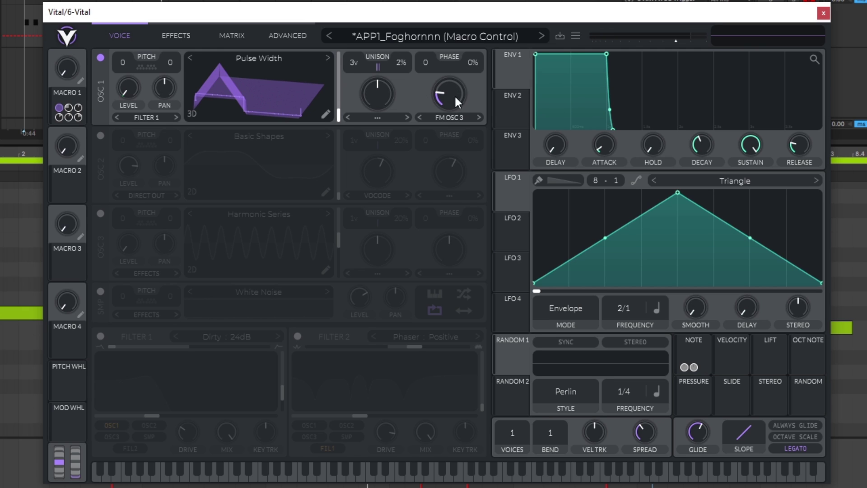
Step: Enable OSC 3 with its Harmonic Series frame near 132.5, and pick FM OSC 3 for OSC 1's phase
{"action": "left_click", "coordinate": [100, 213]}
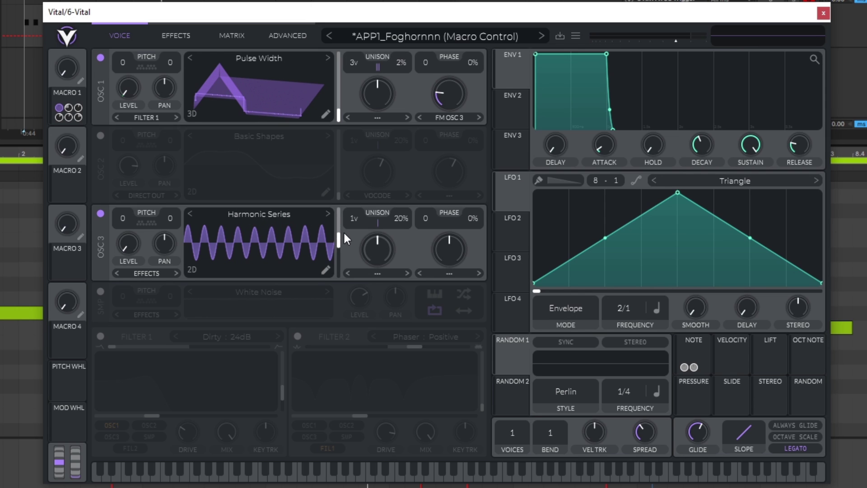
{"action": "mouse_move", "coordinate": [337, 240]}
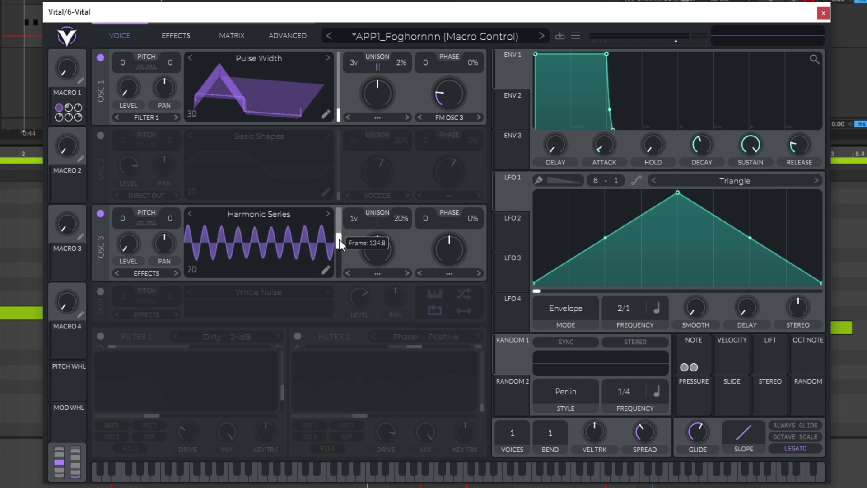
{"action": "left_click_drag", "start_coordinate": [340, 239], "coordinate": [339, 240]}
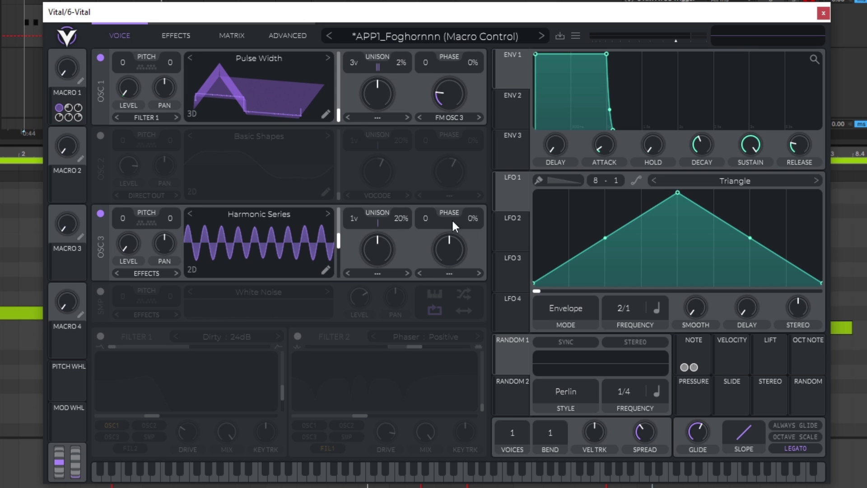
{"action": "left_click", "coordinate": [449, 117]}
{"action": "left_click", "coordinate": [452, 130]}
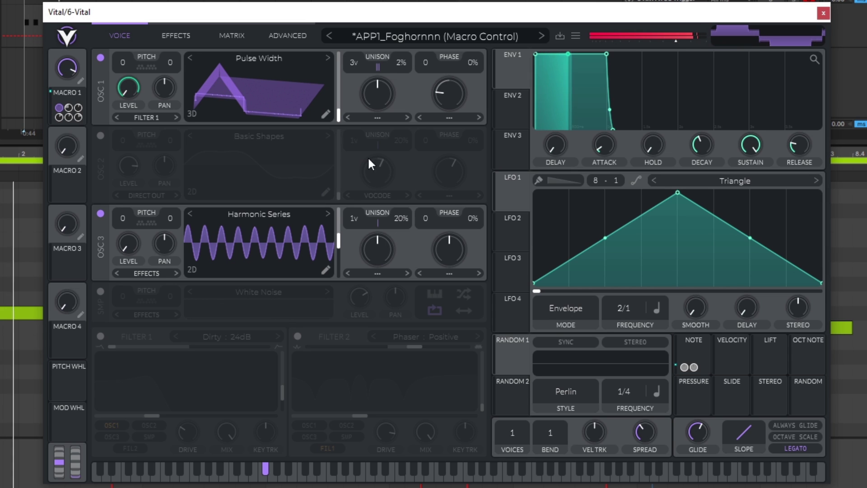
{"action": "left_click", "coordinate": [456, 117]}
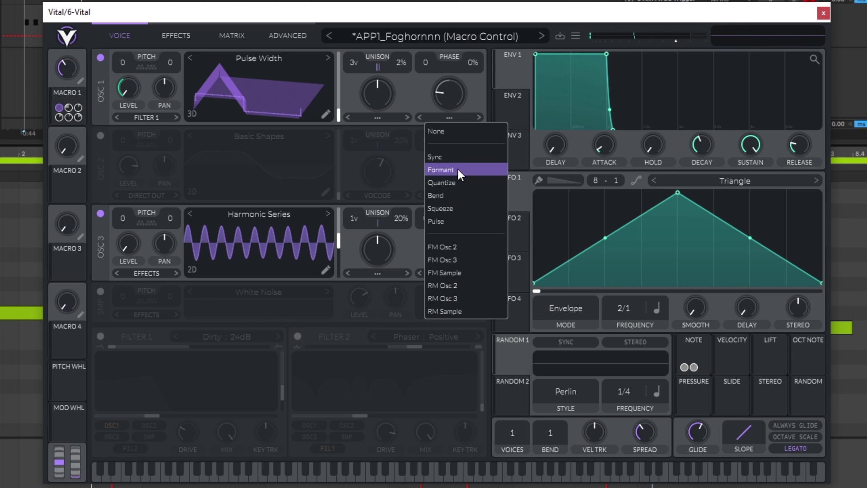
{"action": "left_click", "coordinate": [465, 260]}
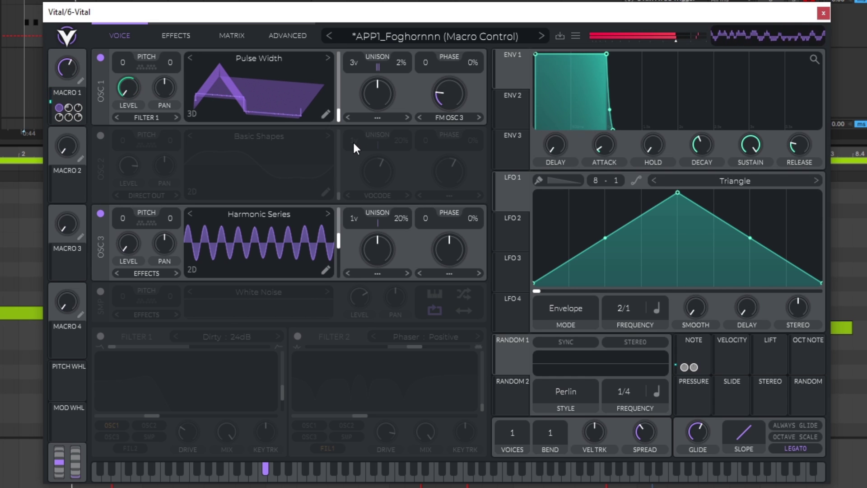
Step: Power on Filter 1 (Dirty 24dB), unbypass Macro 1's cutoff modulation, and play to hear it
{"action": "left_click", "coordinate": [100, 336]}
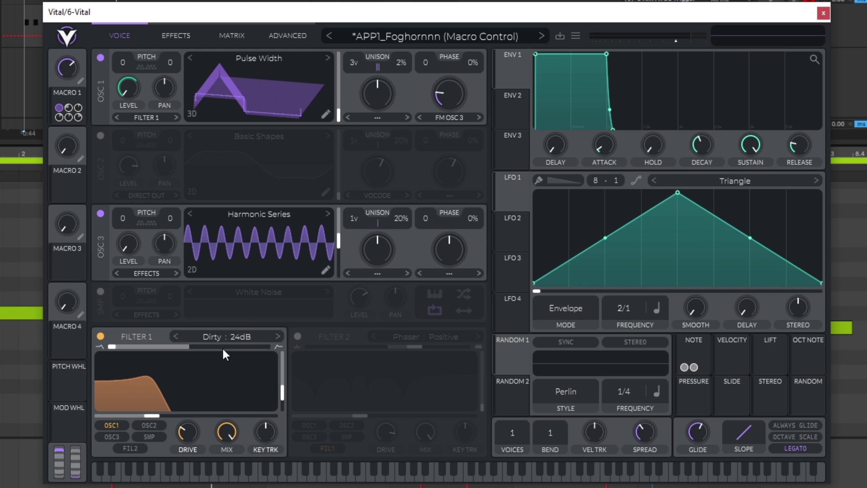
{"action": "left_click", "coordinate": [231, 337]}
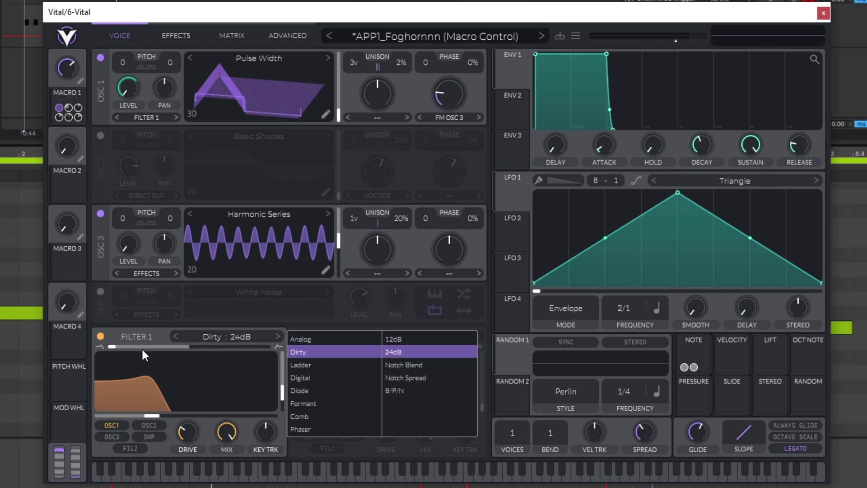
{"action": "left_click", "coordinate": [164, 327]}
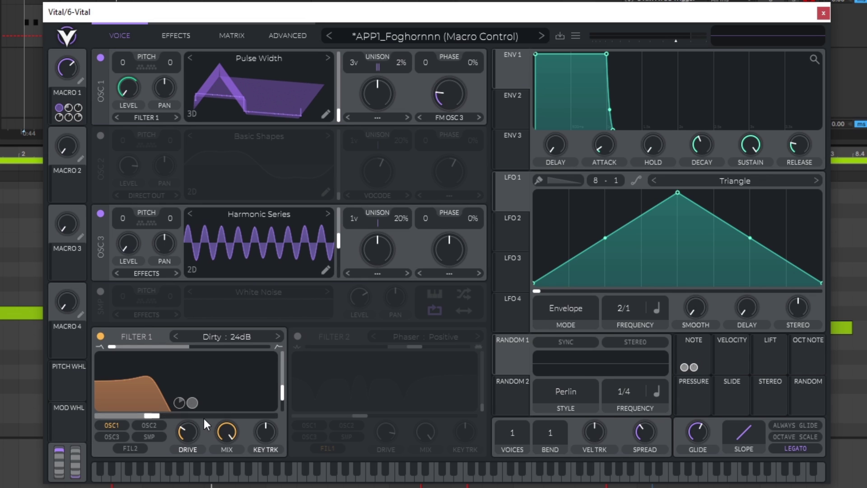
{"action": "mouse_move", "coordinate": [182, 403]}
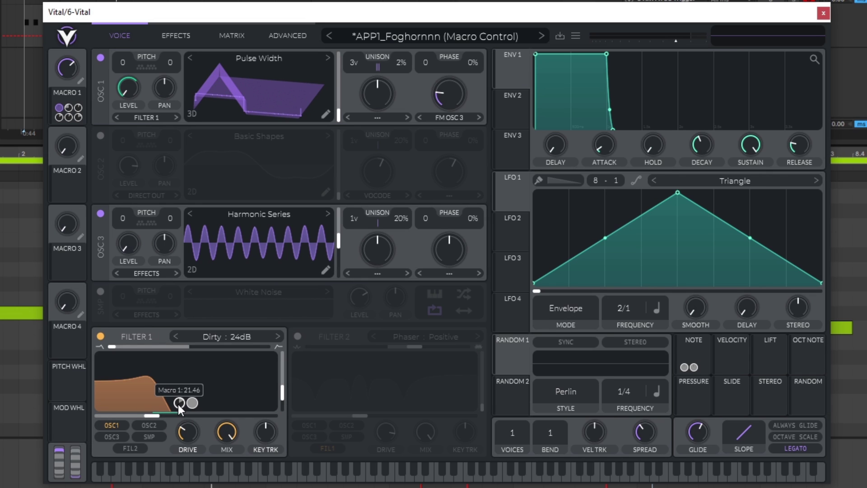
{"action": "right_click", "coordinate": [179, 404]}
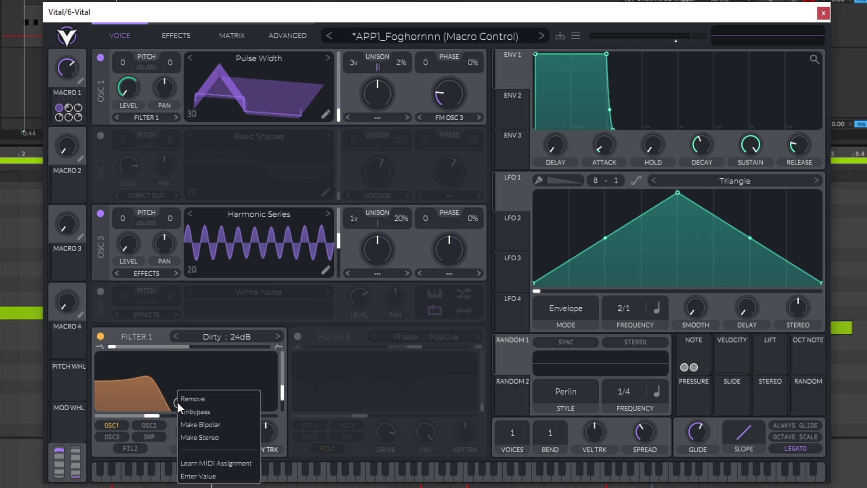
{"action": "left_click", "coordinate": [198, 411]}
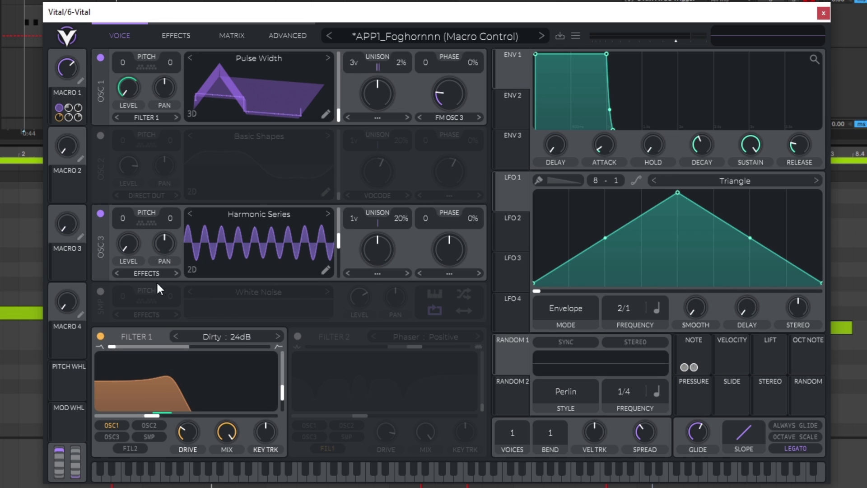
{"action": "key", "text": "space"}
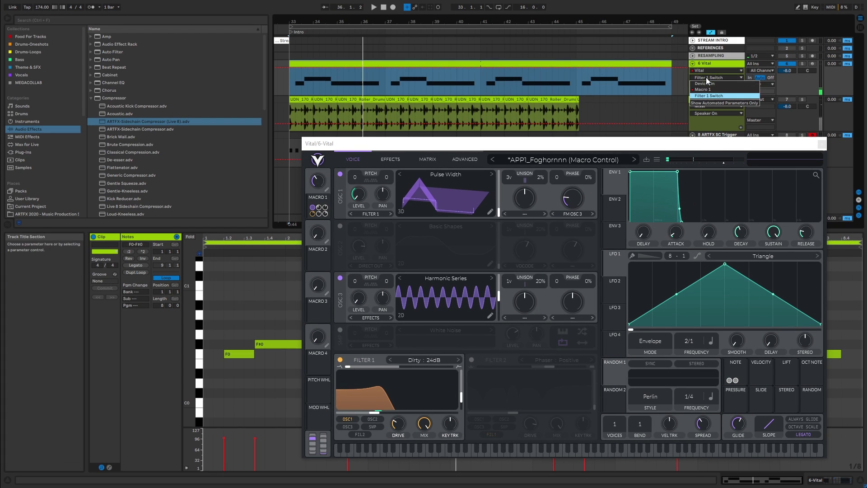
Step: Display the Vital track's Macro 1 automation envelope, play it back, then select the MIDI clip
{"action": "left_click", "coordinate": [707, 78]}
{"action": "left_click", "coordinate": [706, 90]}
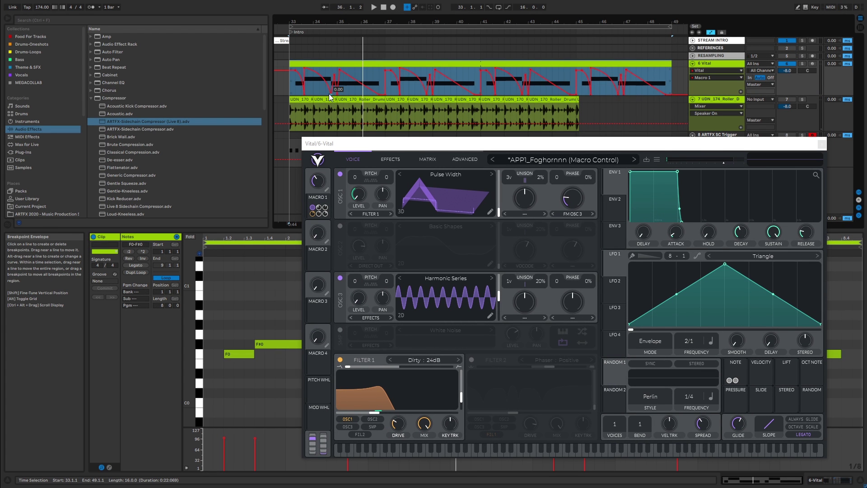
{"action": "left_click", "coordinate": [336, 93]}
{"action": "key", "text": "space"}
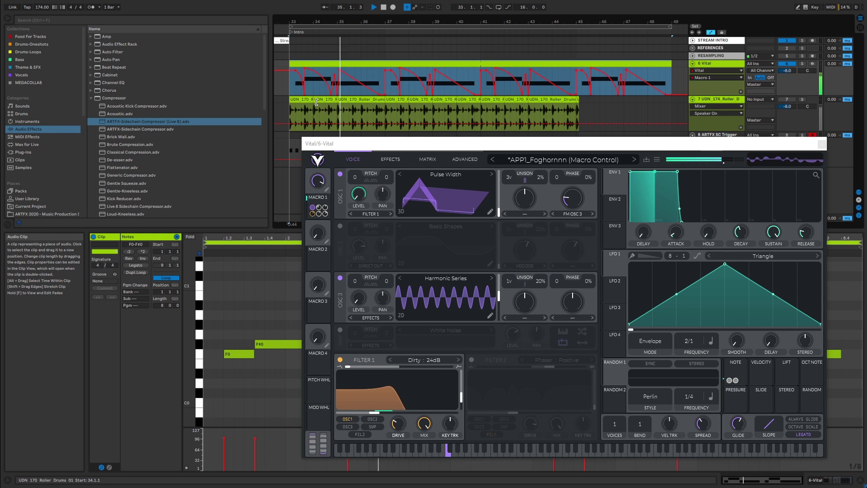
{"action": "key", "text": "space"}
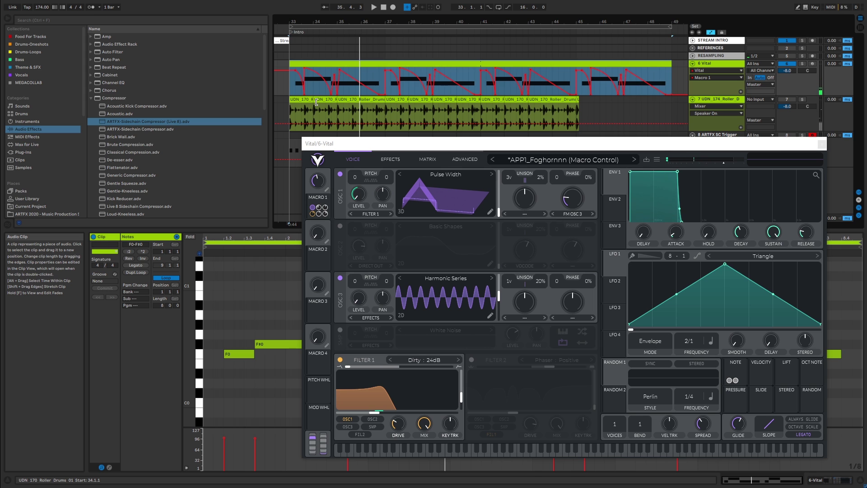
{"action": "left_click", "coordinate": [341, 83]}
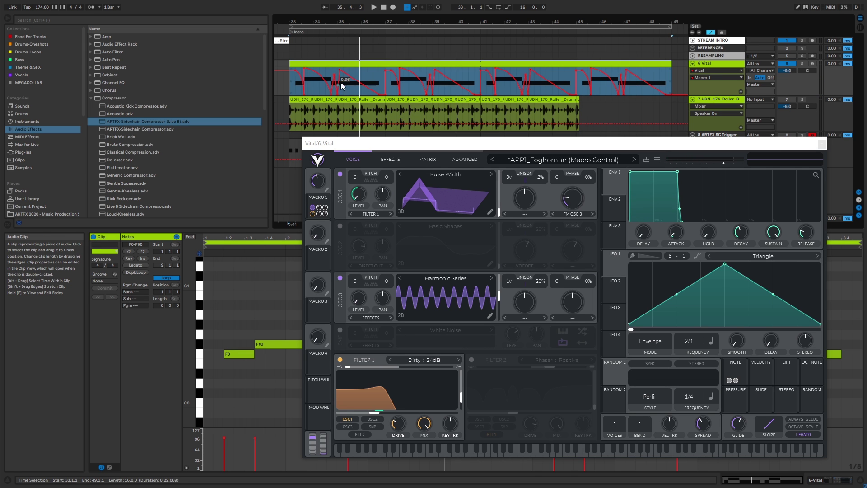
{"action": "left_click", "coordinate": [332, 77]}
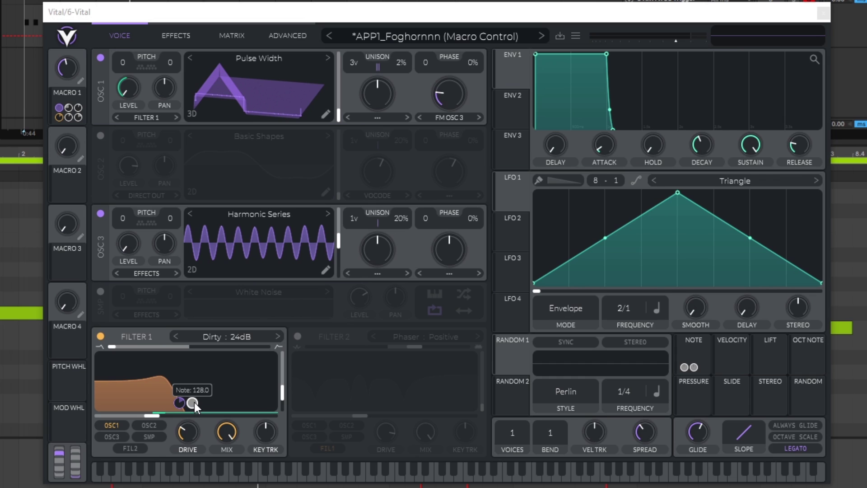
Step: Unbypass the Note source's modulation of Filter 1 cutoff so the filter tracks pitch
{"action": "left_click", "coordinate": [703, 343]}
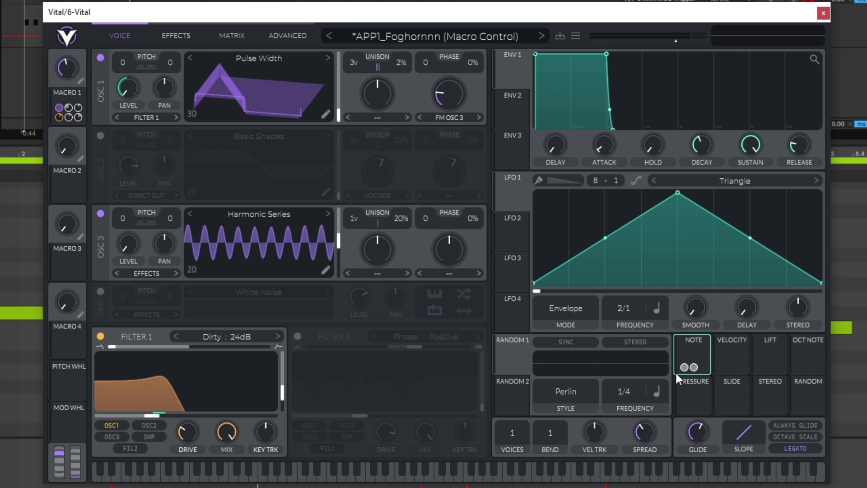
{"action": "right_click", "coordinate": [690, 345]}
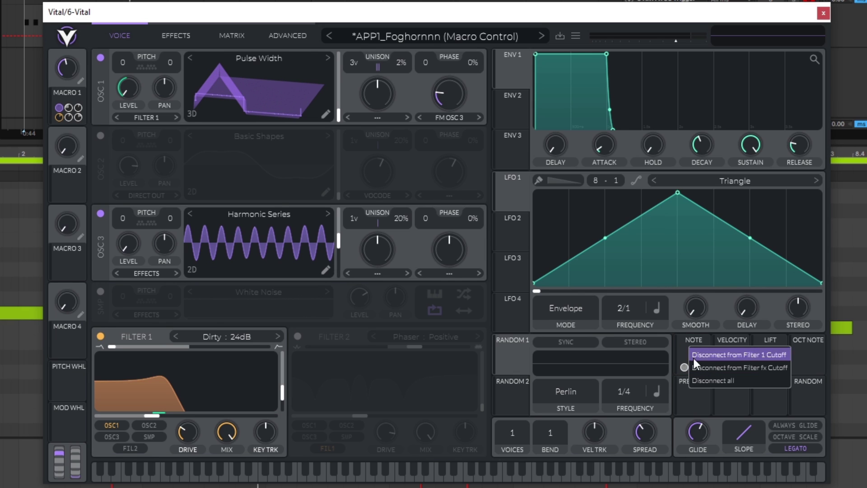
{"action": "left_click", "coordinate": [642, 359]}
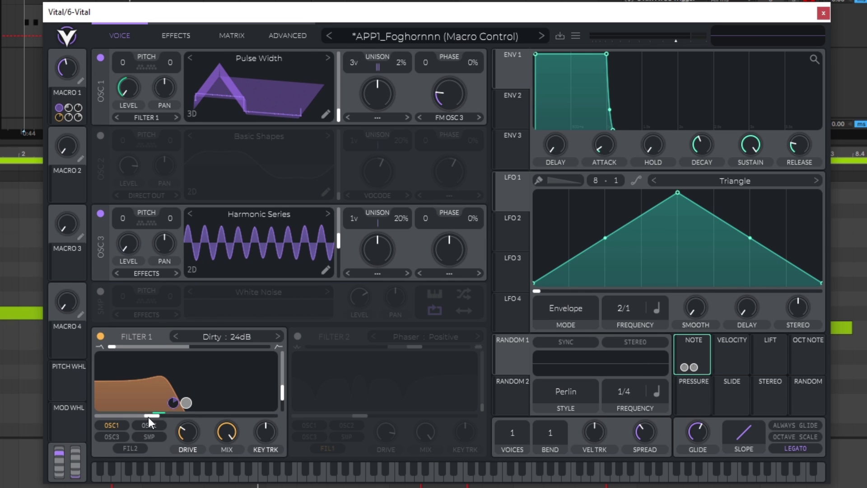
{"action": "right_click", "coordinate": [188, 402]}
{"action": "left_click", "coordinate": [229, 412]}
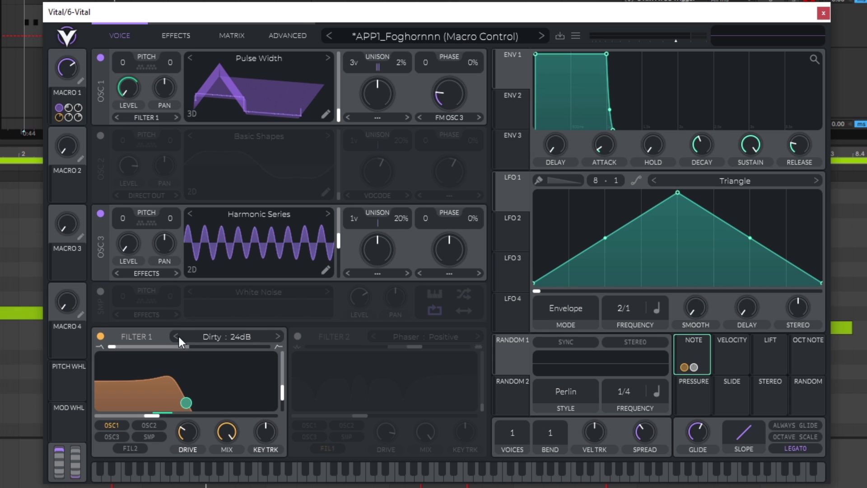
{"action": "left_click", "coordinate": [232, 36]}
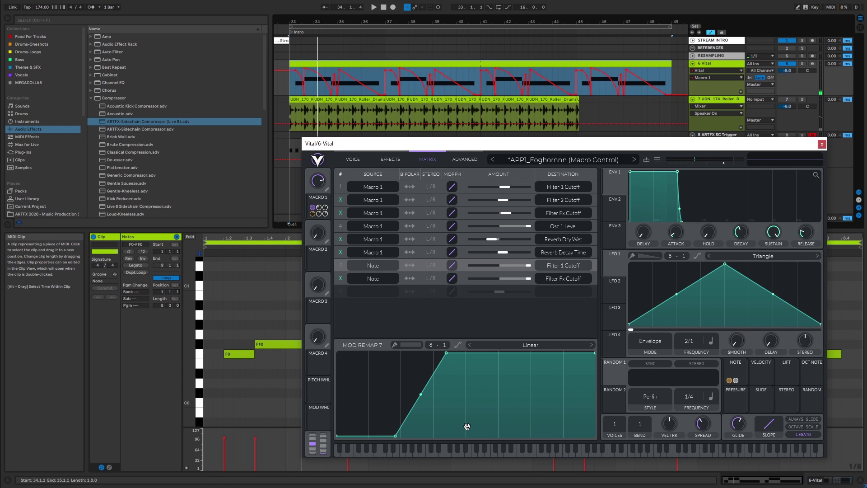
{"action": "left_click", "coordinate": [281, 319]}
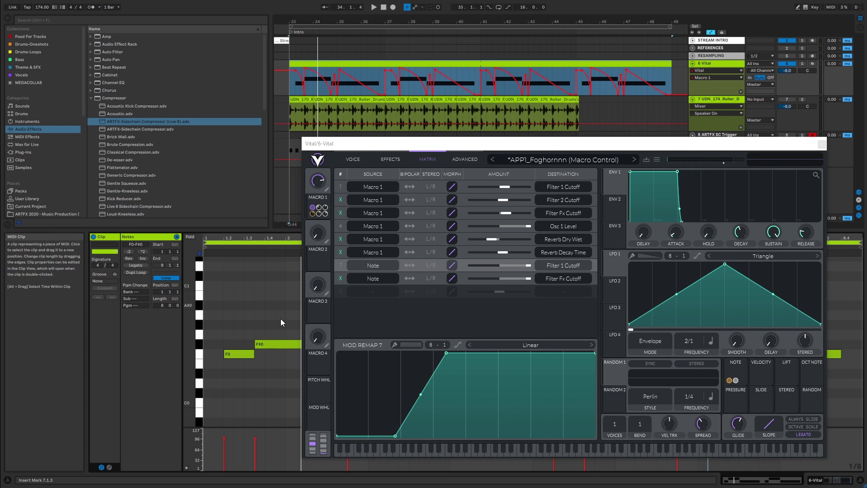
{"action": "left_click", "coordinate": [269, 344]}
{"action": "key", "text": "shift+Up"}
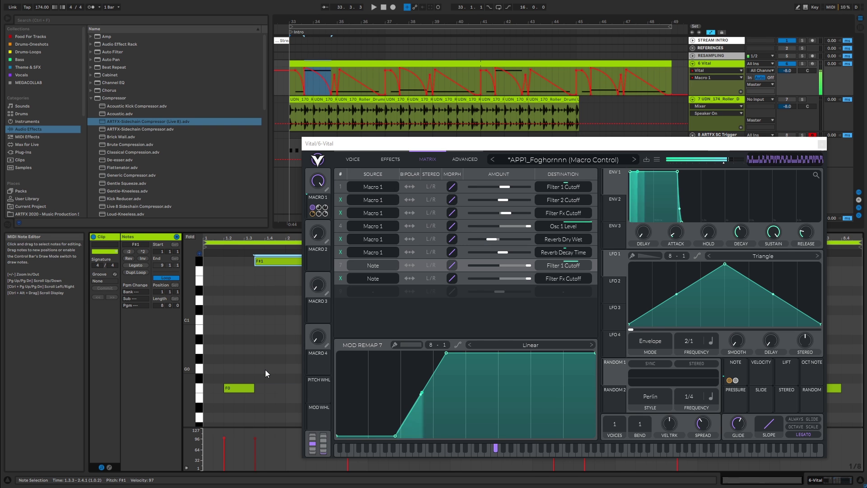
{"action": "key", "text": "shift+Down"}
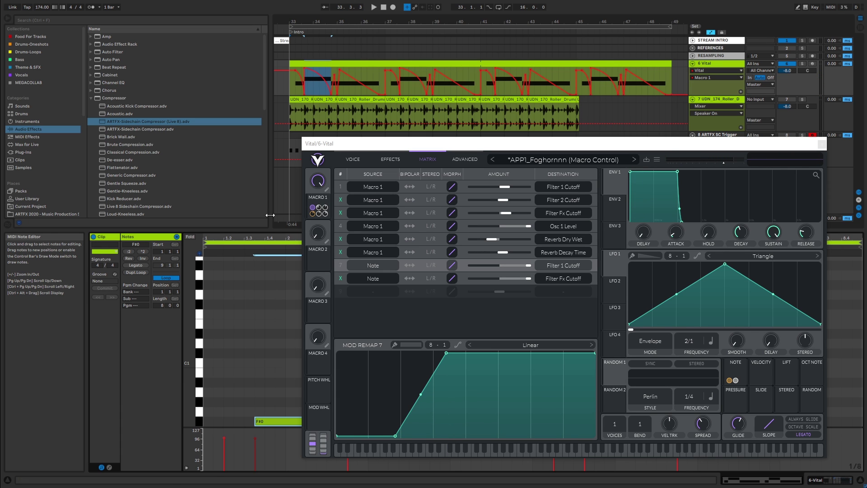
{"action": "left_click", "coordinate": [355, 160]}
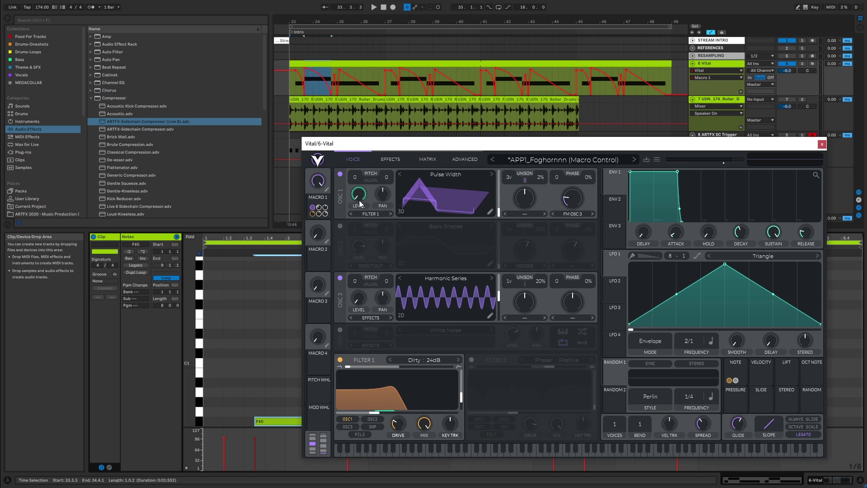
Step: Bypass Filter 1's cutoff modulation and audition the F#0 bass note at shifted octaves
{"action": "right_click", "coordinate": [402, 404]}
{"action": "left_click", "coordinate": [424, 411]}
{"action": "left_click", "coordinate": [264, 420]}
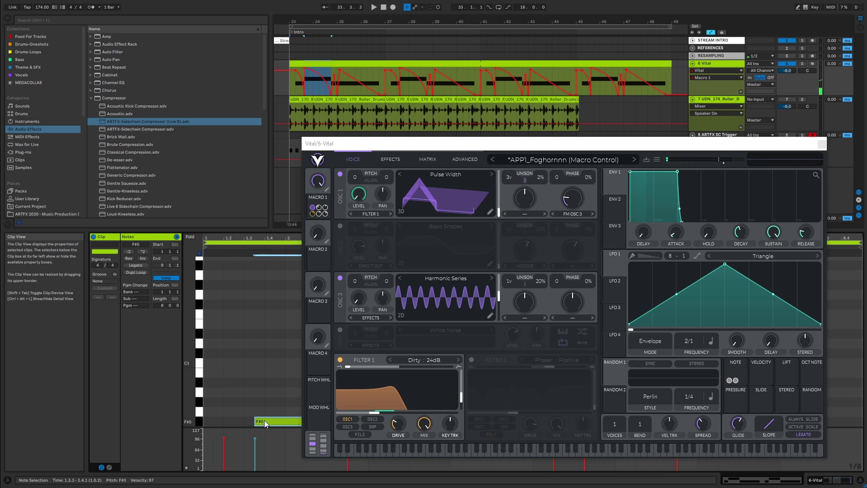
{"action": "key", "text": "shift+Up"}
{"action": "key", "text": "shift+Up"}
{"action": "key", "text": "shift+Down"}
{"action": "key", "text": "shift+Down"}
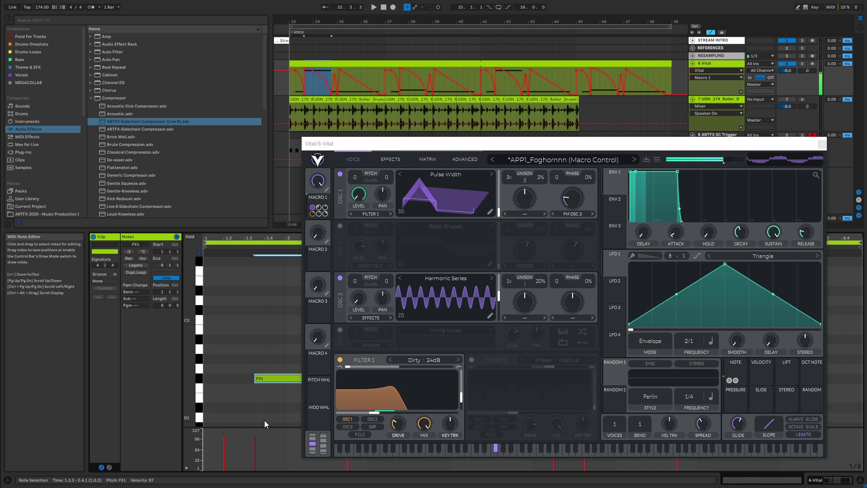
{"action": "key", "text": "shift+Up"}
{"action": "key", "text": "shift+Up"}
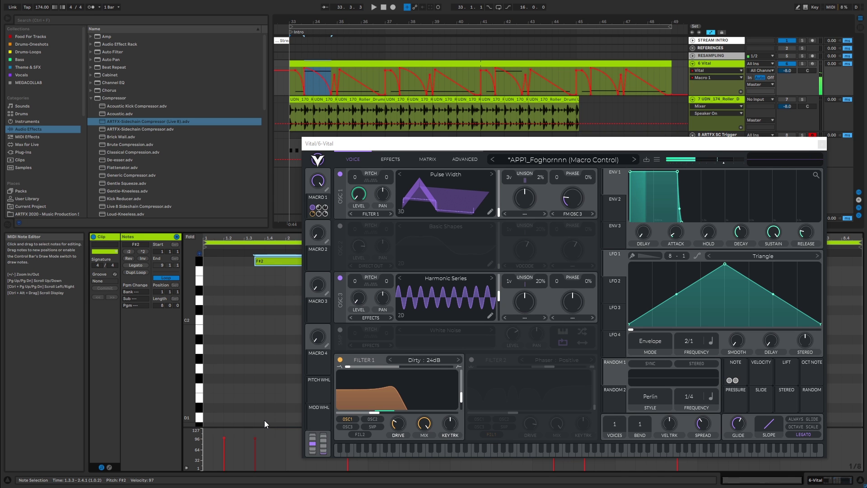
{"action": "key", "text": "shift+Down"}
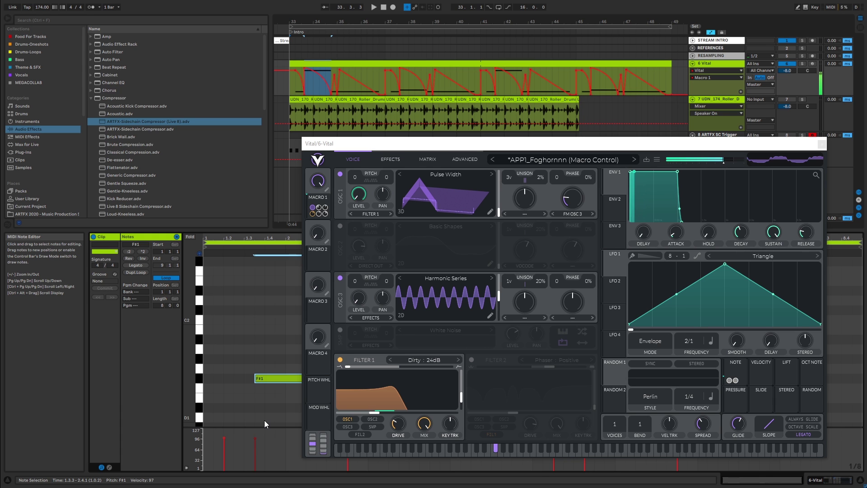
{"action": "key", "text": "shift+Up"}
{"action": "key", "text": "shift+Down"}
{"action": "key", "text": "shift+Down"}
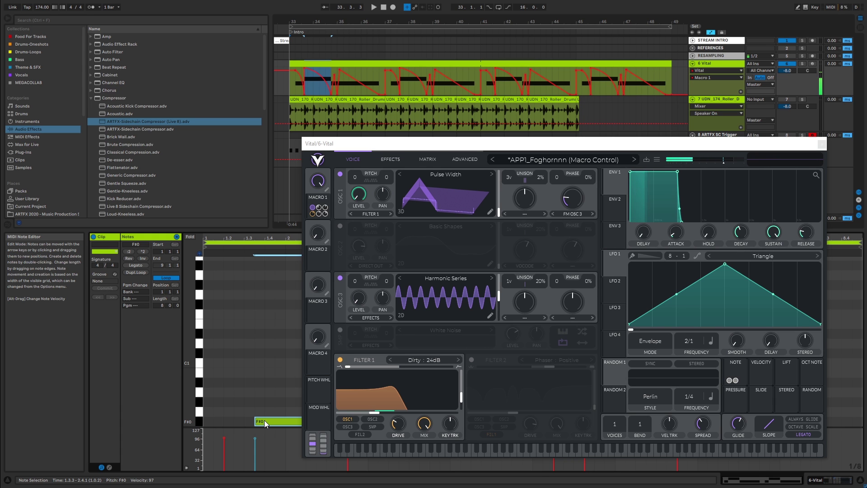
{"action": "left_click", "coordinate": [294, 384]}
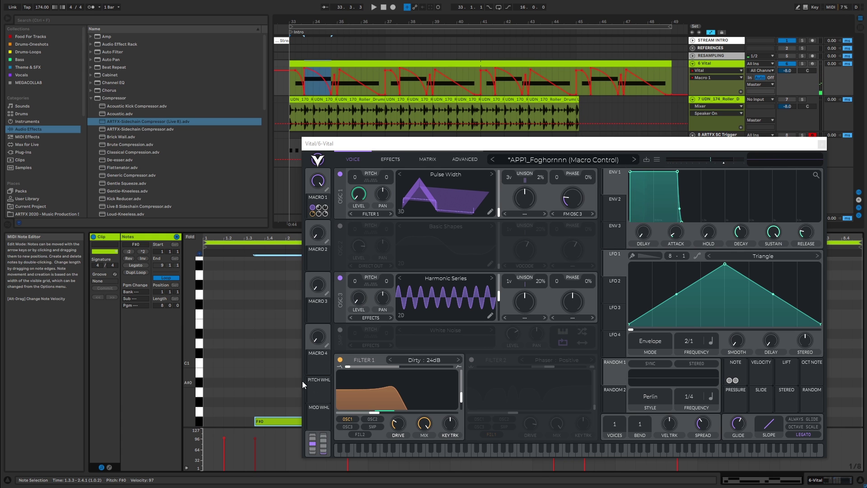
Step: Unbypass Filter 1's modulation and raise the bass note from F#0 to F#1
{"action": "right_click", "coordinate": [402, 405]}
{"action": "left_click", "coordinate": [427, 411]}
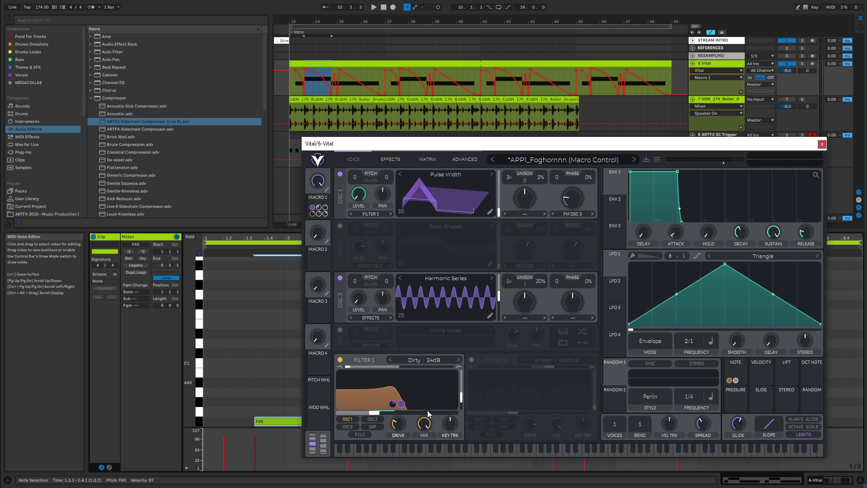
{"action": "left_click", "coordinate": [262, 421]}
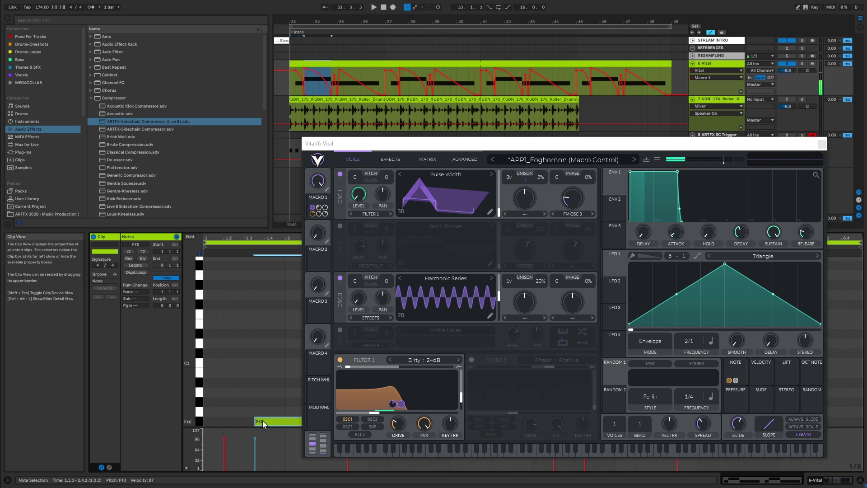
{"action": "key", "text": "shift+Up"}
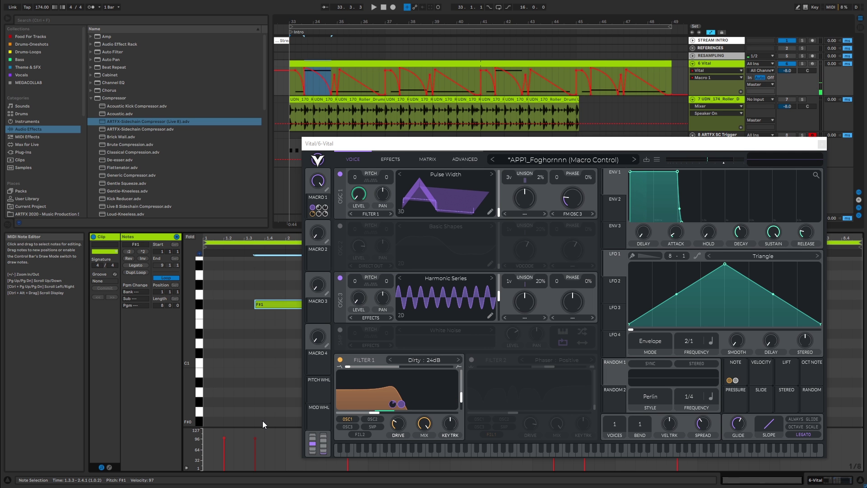
{"action": "left_click", "coordinate": [262, 421]}
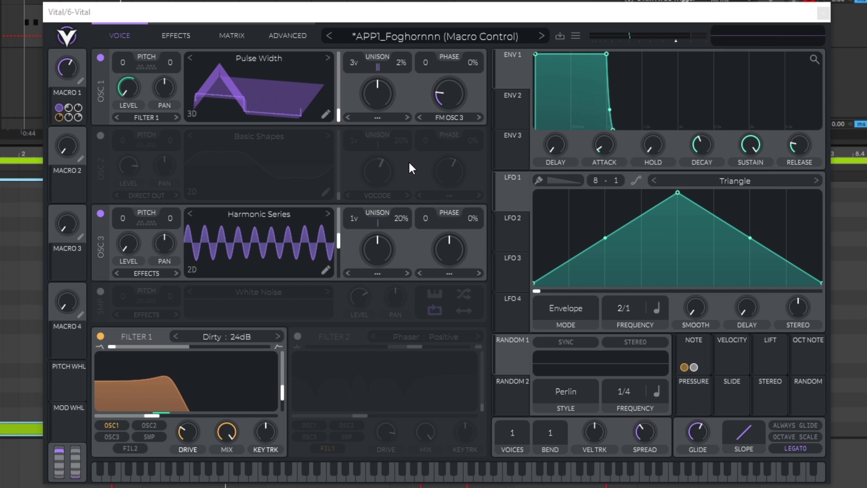
Step: Switch on oscillator 2 and set its spectral morph to Vocode
{"action": "left_click", "coordinate": [99, 135]}
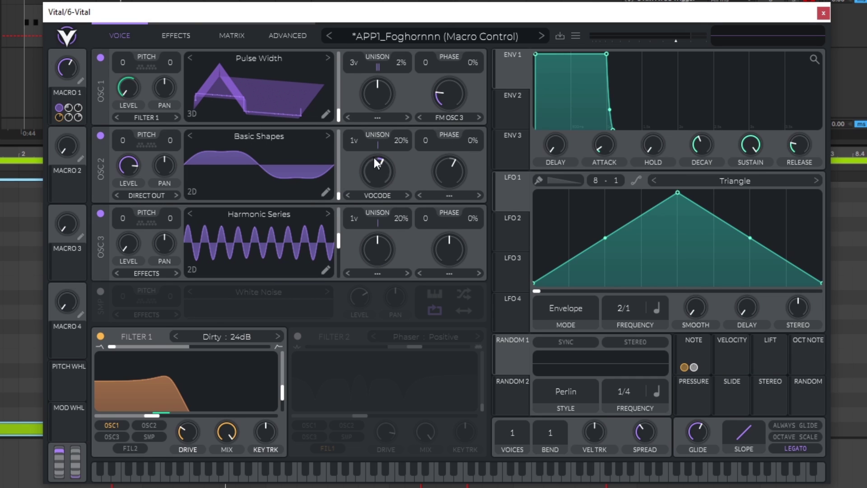
{"action": "left_click", "coordinate": [374, 197]}
{"action": "left_click", "coordinate": [384, 210]}
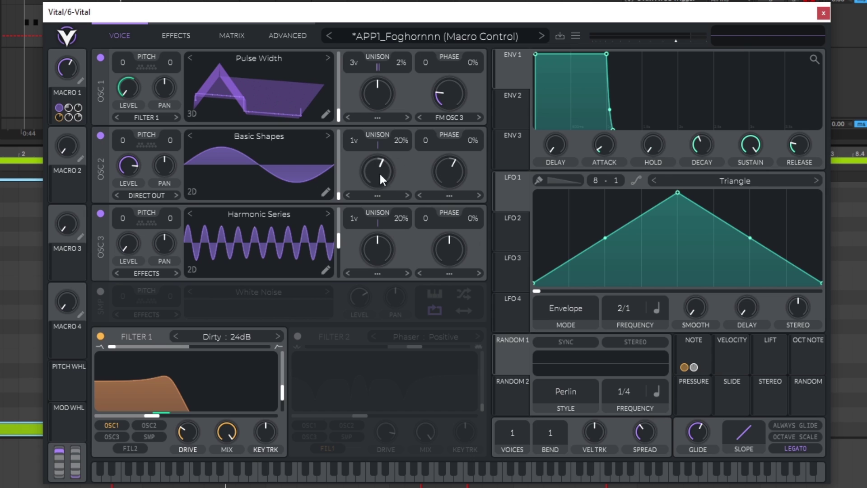
{"action": "left_click", "coordinate": [378, 194]}
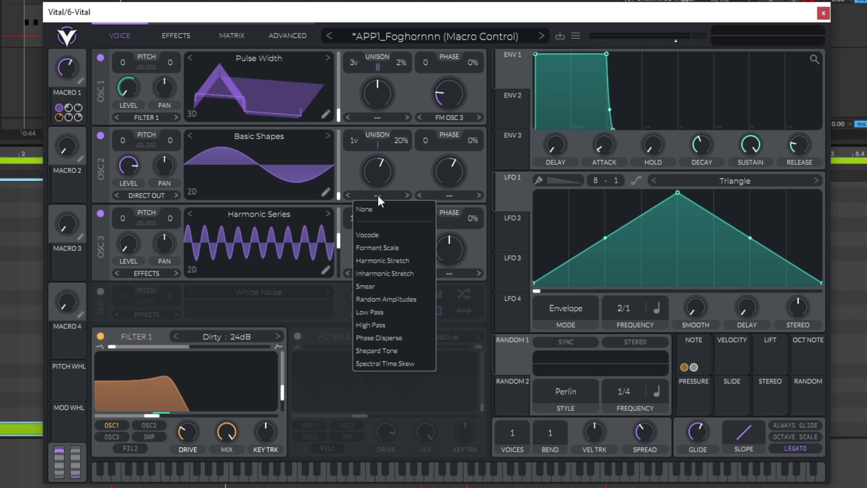
{"action": "left_click", "coordinate": [375, 235]}
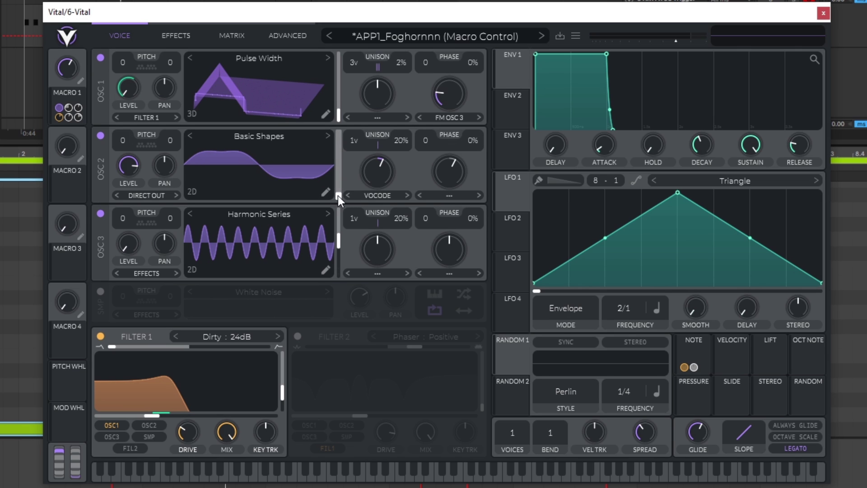
Step: Try a later wavetable frame, then return oscillator 2 to a sine-like frame with Vocode morph
{"action": "left_click_drag", "start_coordinate": [339, 196], "coordinate": [341, 178]}
{"action": "left_click", "coordinate": [377, 195]}
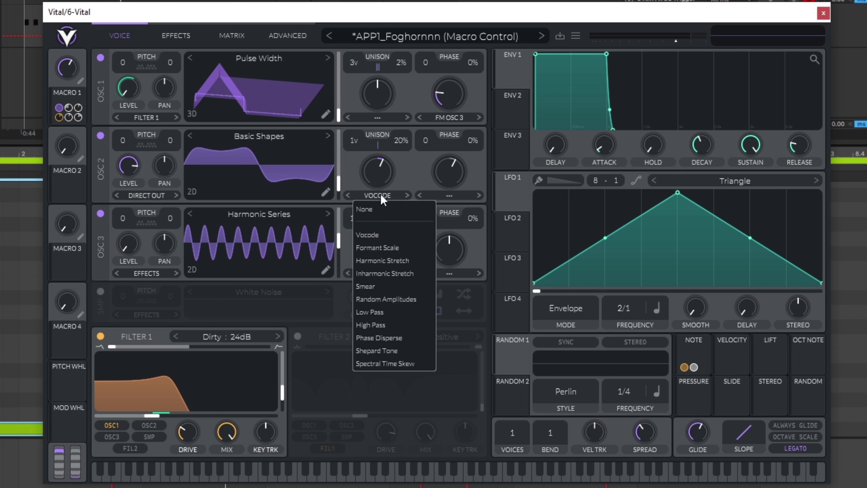
{"action": "left_click", "coordinate": [375, 206]}
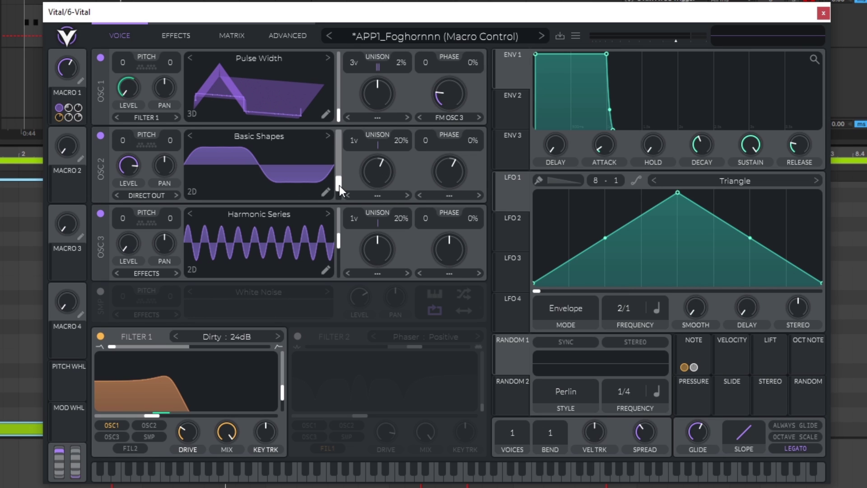
{"action": "left_click_drag", "start_coordinate": [340, 185], "coordinate": [339, 198]}
{"action": "left_click", "coordinate": [378, 194]}
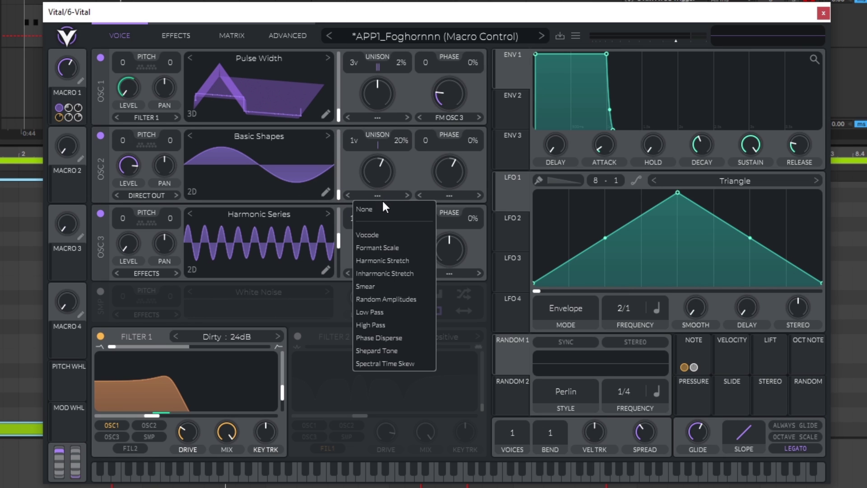
{"action": "left_click", "coordinate": [382, 234]}
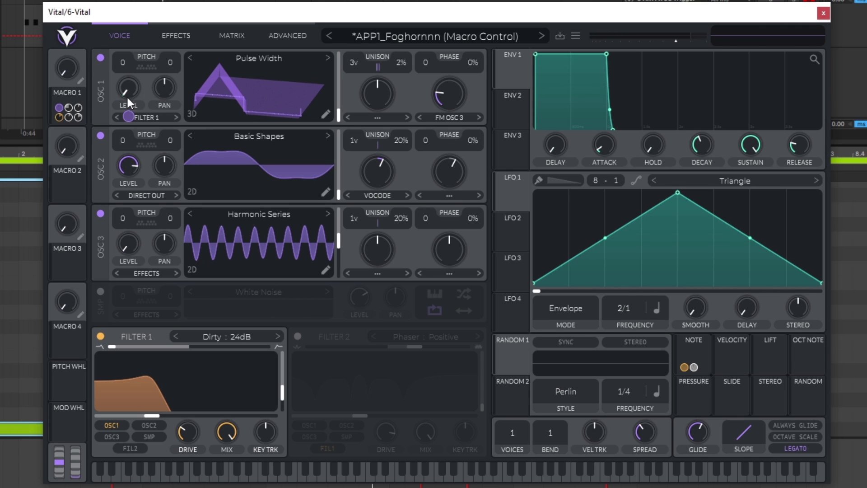
Step: Drag Macro 1's modulation handle onto oscillator 1's LEVEL knob
{"action": "left_click_drag", "start_coordinate": [129, 93], "coordinate": [127, 117]}
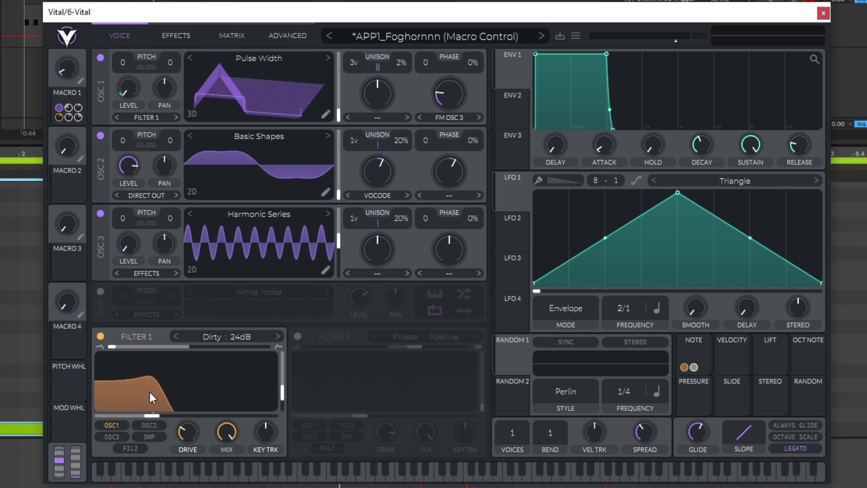
{"action": "mouse_move", "coordinate": [175, 396]}
Step: Enable Filter 2 as a Positive phaser fed by Filter 1, comparing it on and off
{"action": "left_click", "coordinate": [440, 339]}
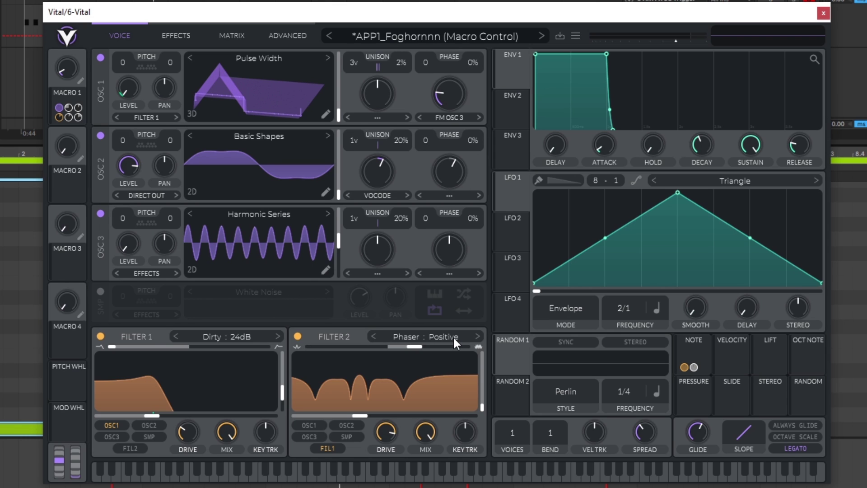
{"action": "left_click", "coordinate": [454, 336]}
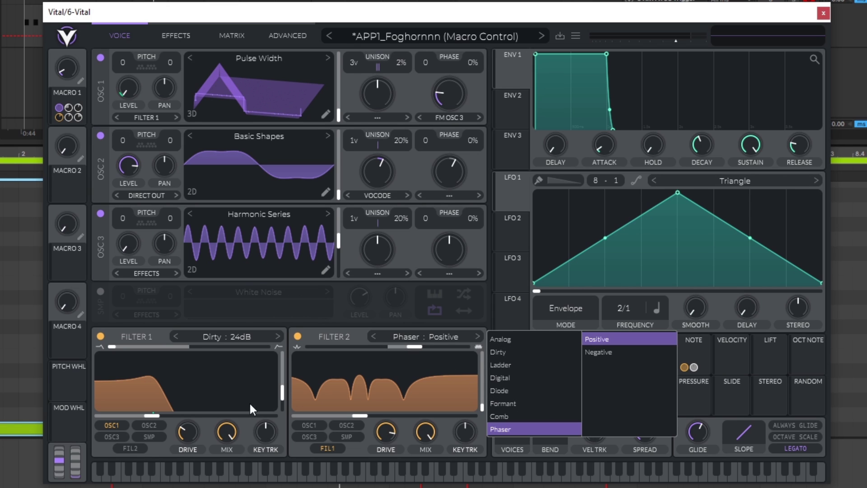
{"action": "left_click", "coordinate": [337, 447]}
{"action": "key", "text": "space"}
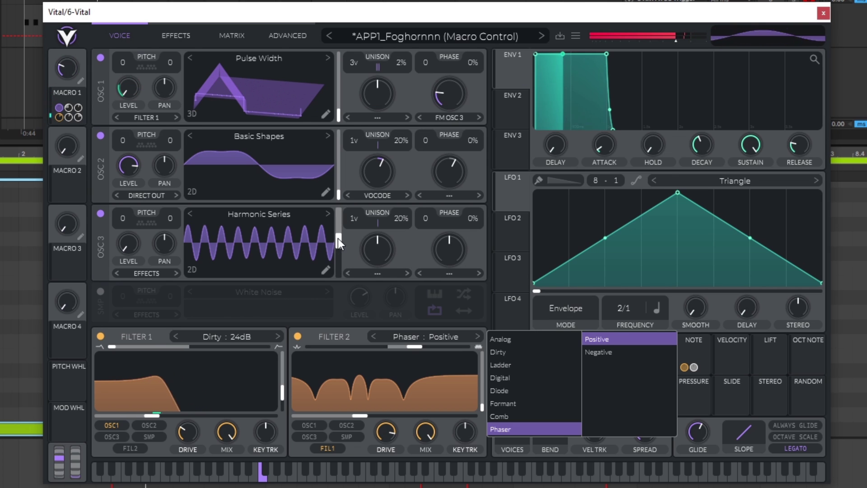
{"action": "left_click", "coordinate": [298, 337]}
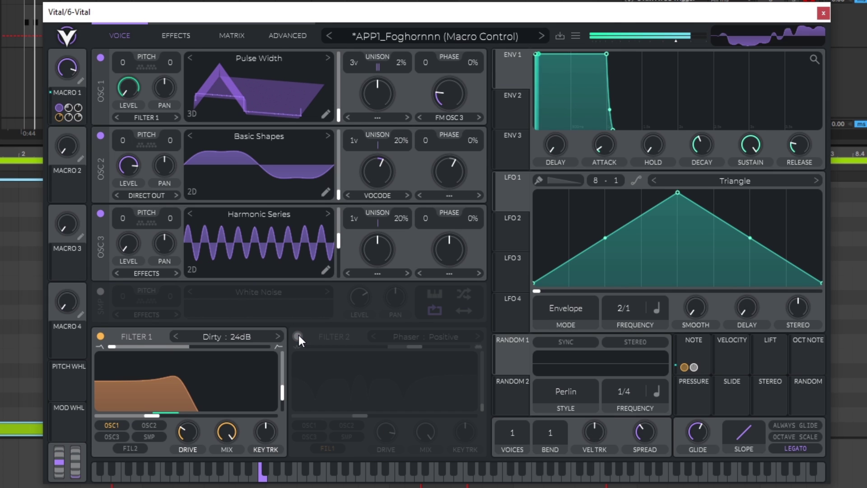
{"action": "left_click", "coordinate": [298, 336]}
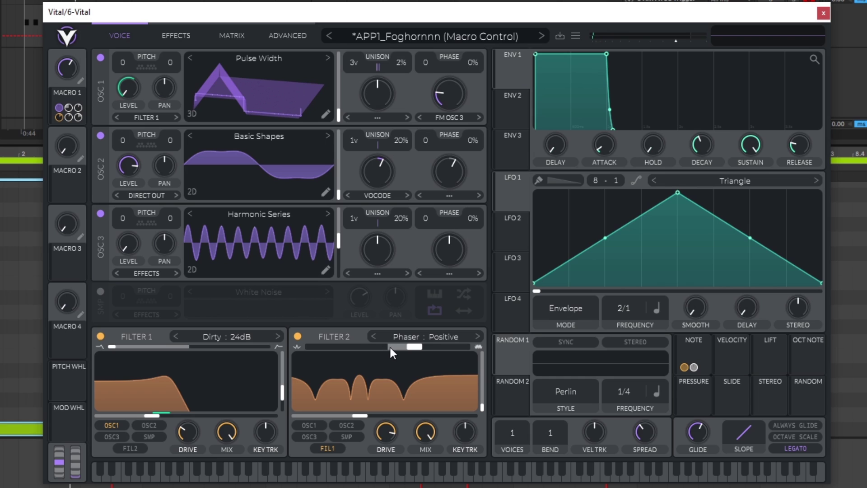
Step: Raise the phaser's blend slightly and assign its cutoff to Macro 1
{"action": "left_click_drag", "start_coordinate": [412, 347], "coordinate": [414, 348]}
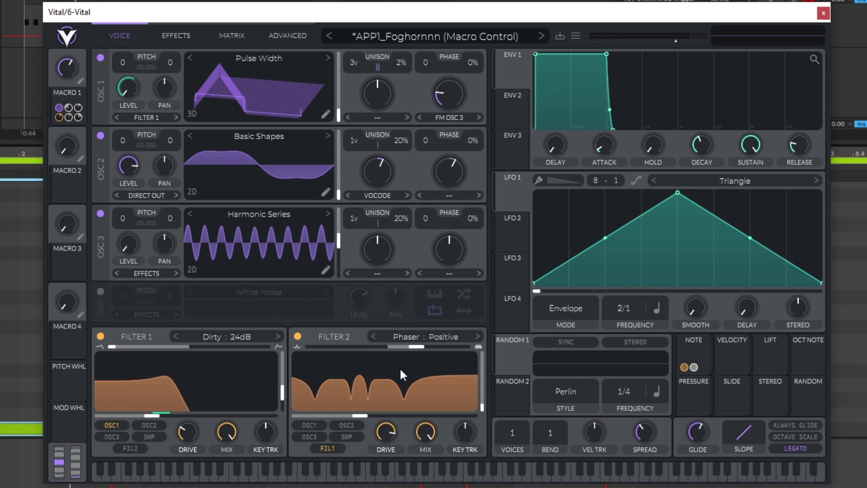
{"action": "left_click_drag", "start_coordinate": [417, 350], "coordinate": [419, 349]}
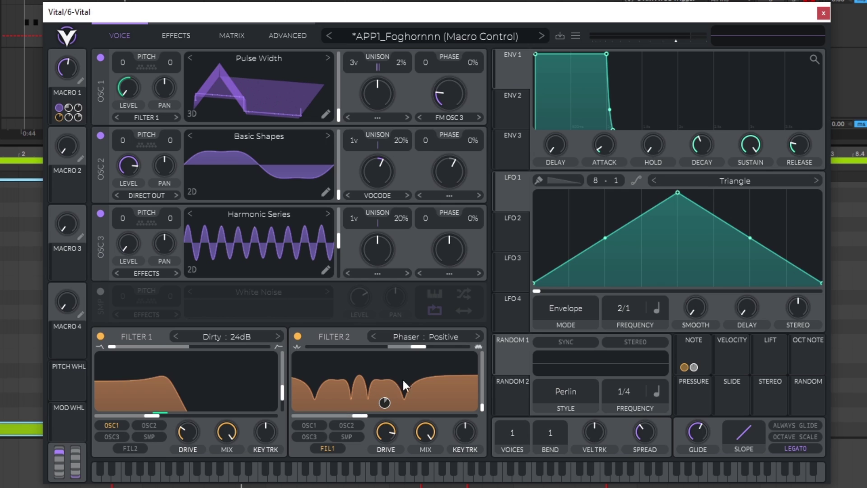
{"action": "right_click", "coordinate": [387, 405]}
{"action": "left_click", "coordinate": [405, 411]}
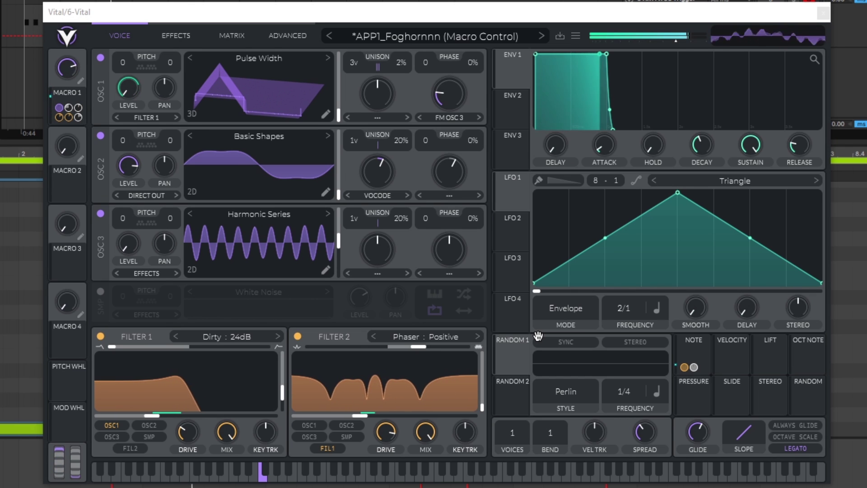
{"action": "mouse_move", "coordinate": [500, 362]}
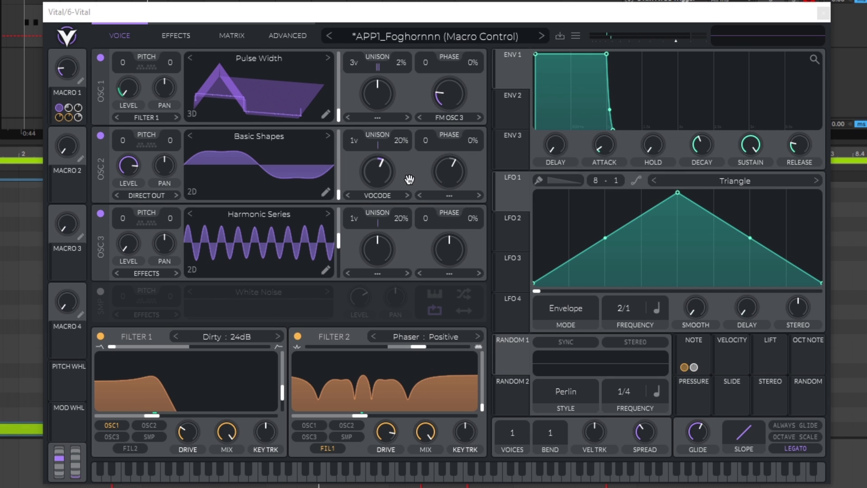
{"action": "left_click", "coordinate": [176, 36]}
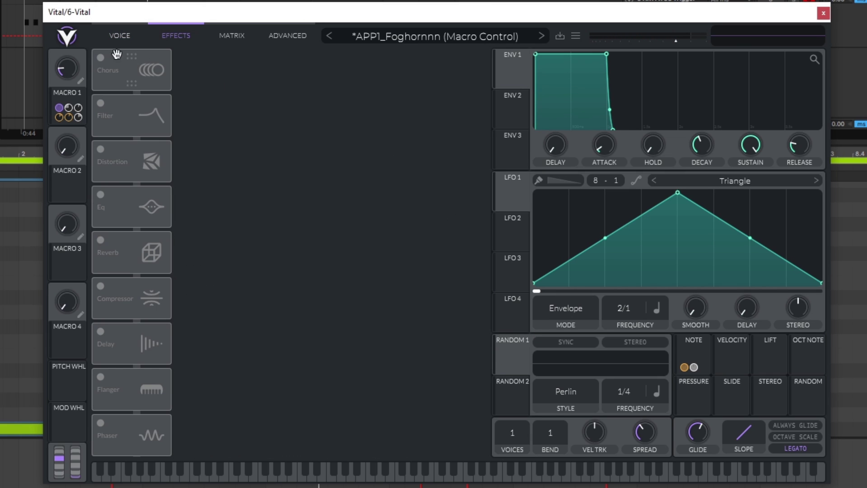
Step: Enable the Chorus effect (8 voices, 16/1), select Macro 1, and go back to the Voice page
{"action": "left_click", "coordinate": [100, 58]}
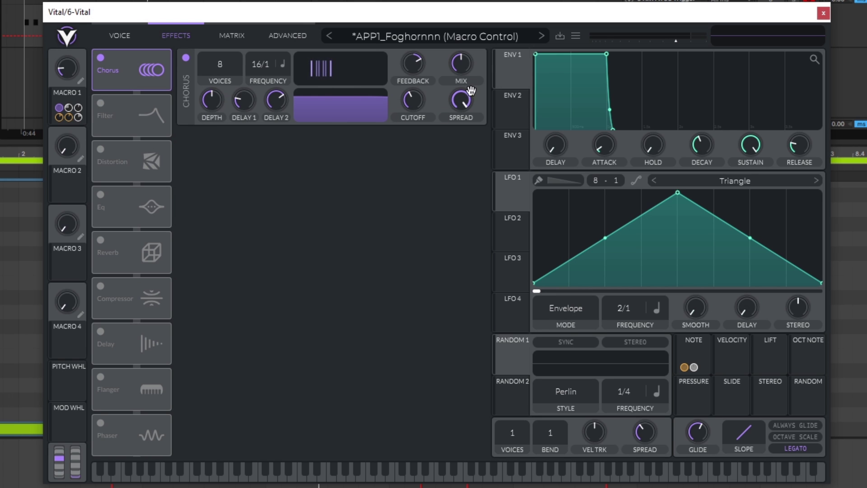
{"action": "left_click", "coordinate": [71, 94]}
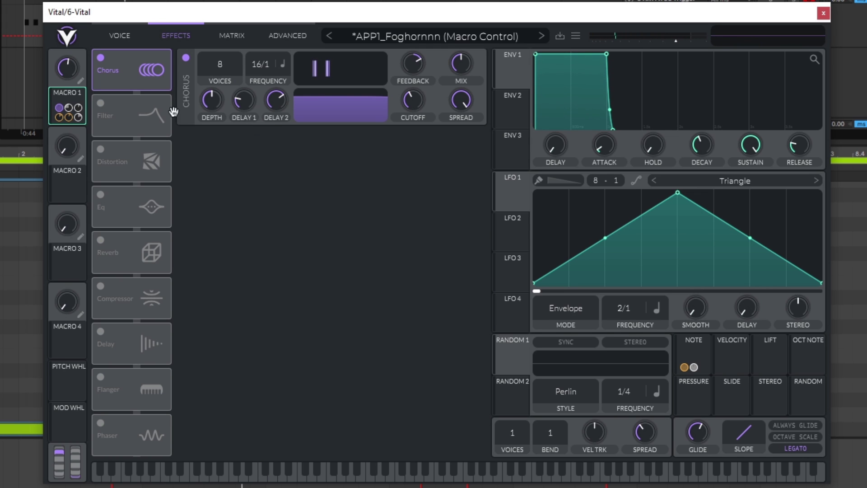
{"action": "left_click", "coordinate": [120, 36]}
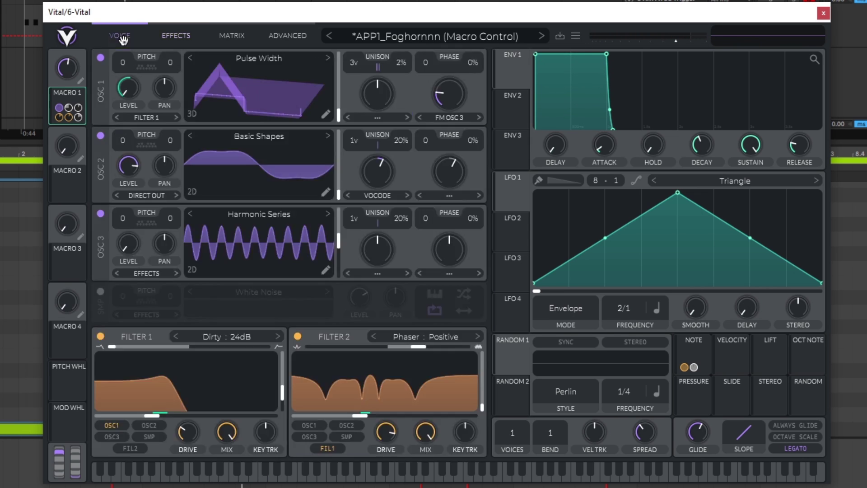
Step: Check oscillator 3's output routing unchanged, then switch on the Filter effect in the Effects chain
{"action": "left_click", "coordinate": [145, 195]}
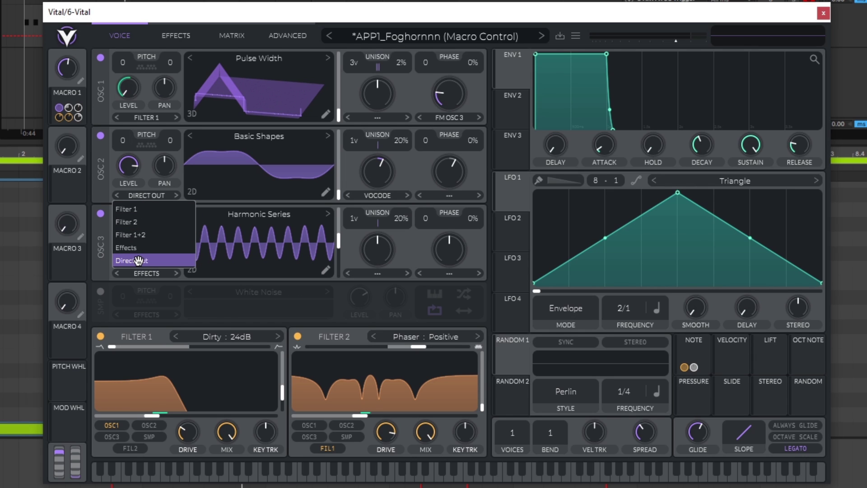
{"action": "key", "text": "Escape"}
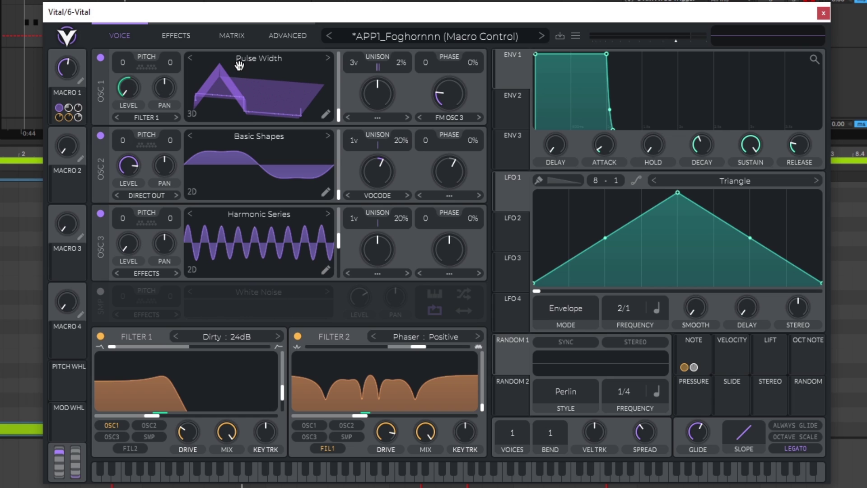
{"action": "left_click", "coordinate": [176, 36]}
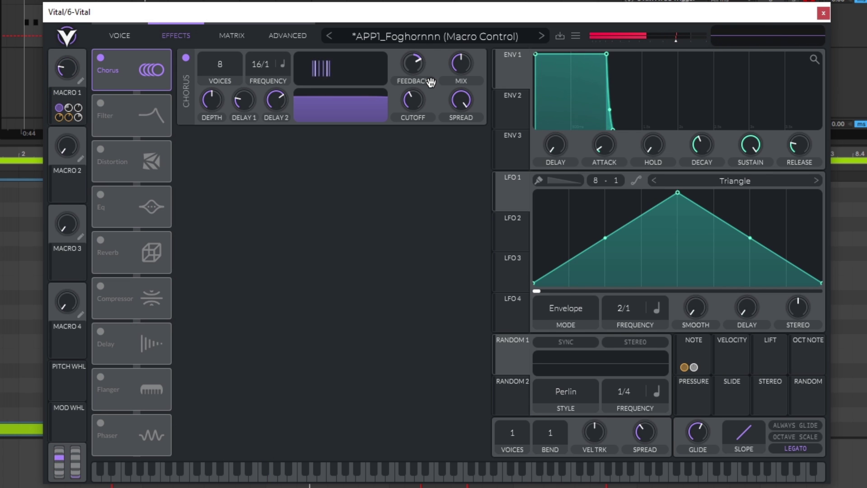
{"action": "left_click", "coordinate": [100, 103]}
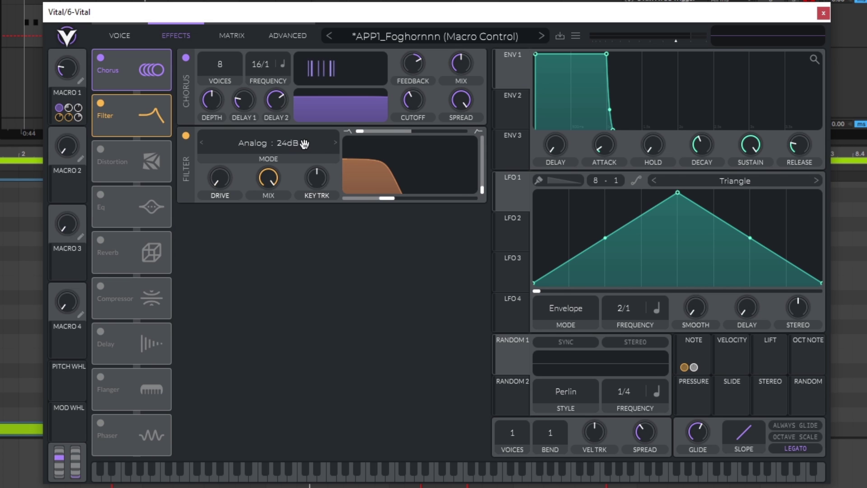
Step: Keep the Analog 24dB filter mode, unbypass its cutoff modulation, and route Note to the cutoff
{"action": "left_click", "coordinate": [262, 144]}
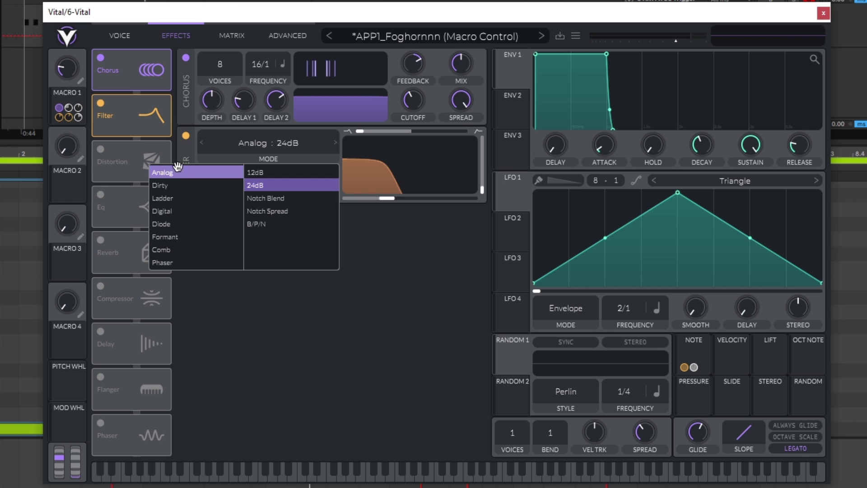
{"action": "right_click", "coordinate": [402, 187]}
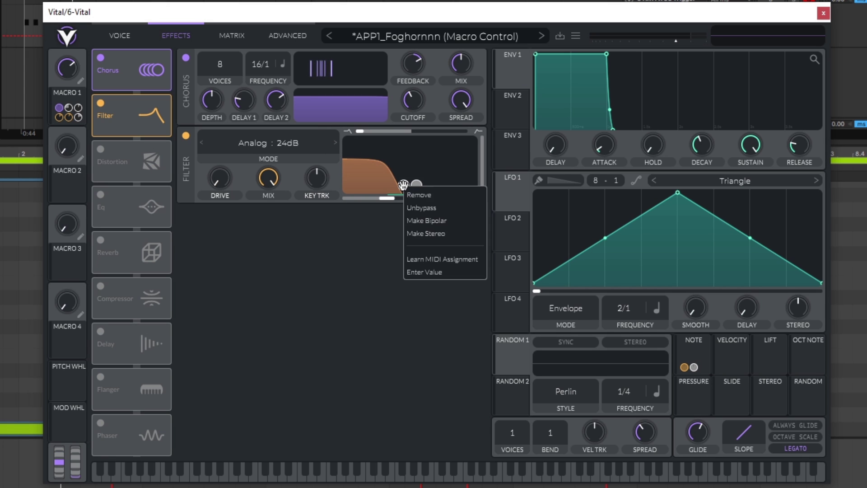
{"action": "left_click", "coordinate": [425, 208]}
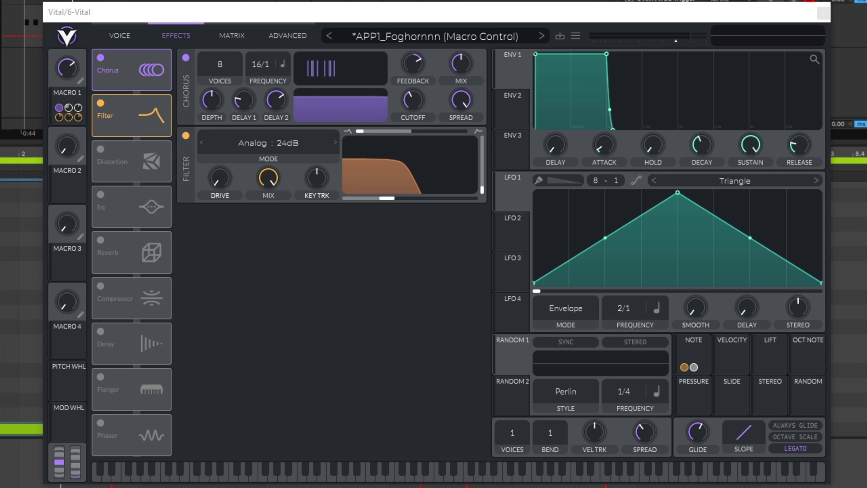
{"action": "key", "text": "space"}
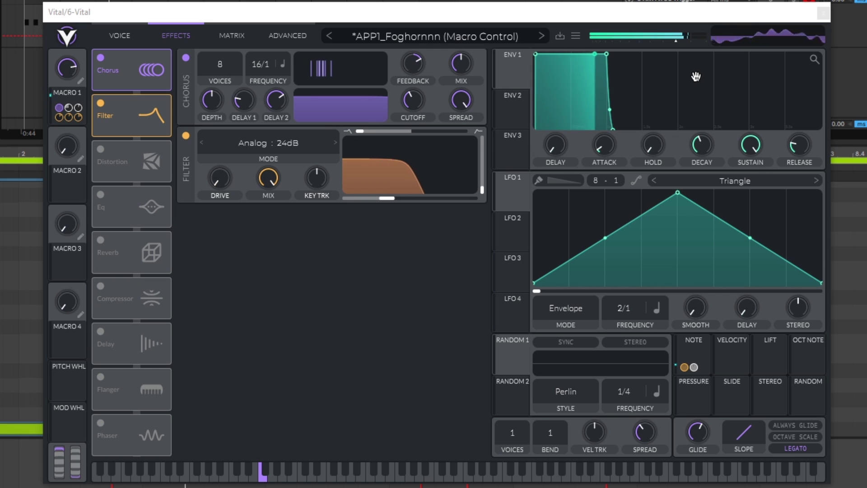
{"action": "right_click", "coordinate": [696, 367]}
{"action": "left_click", "coordinate": [698, 376]}
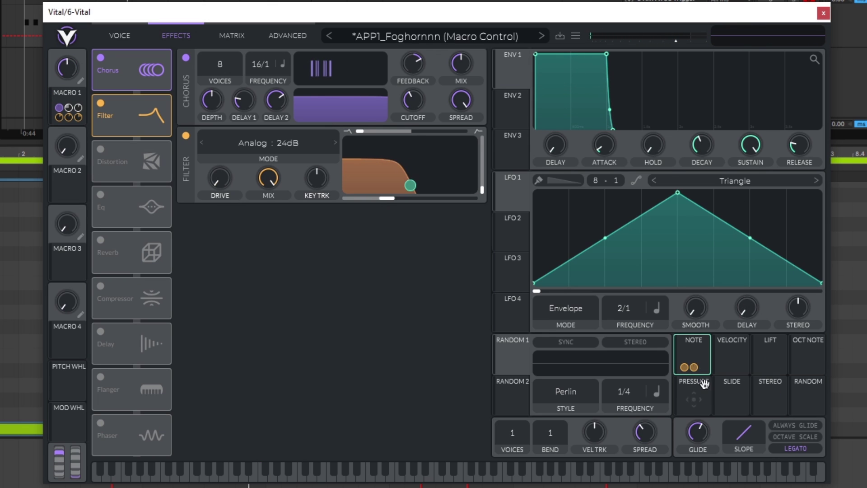
{"action": "left_click", "coordinate": [240, 34]}
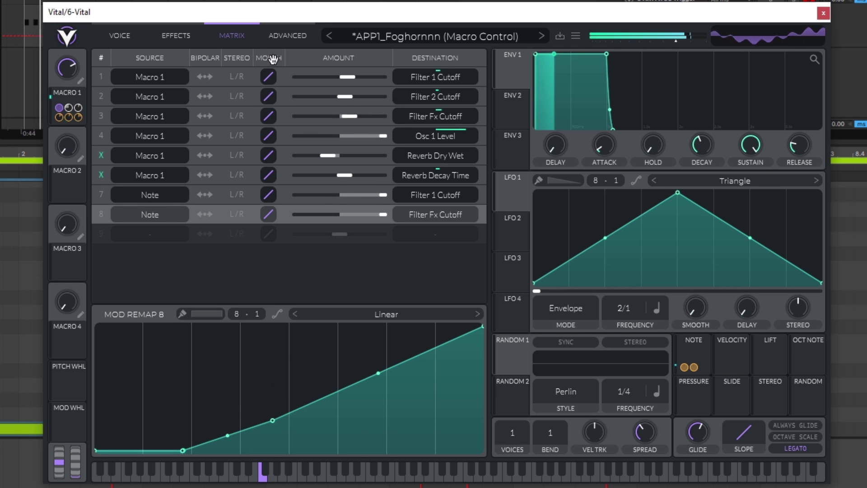
Step: Play the patch and toggle the Analog 24dB Filter effect off and back on to compare
{"action": "left_click", "coordinate": [121, 35]}
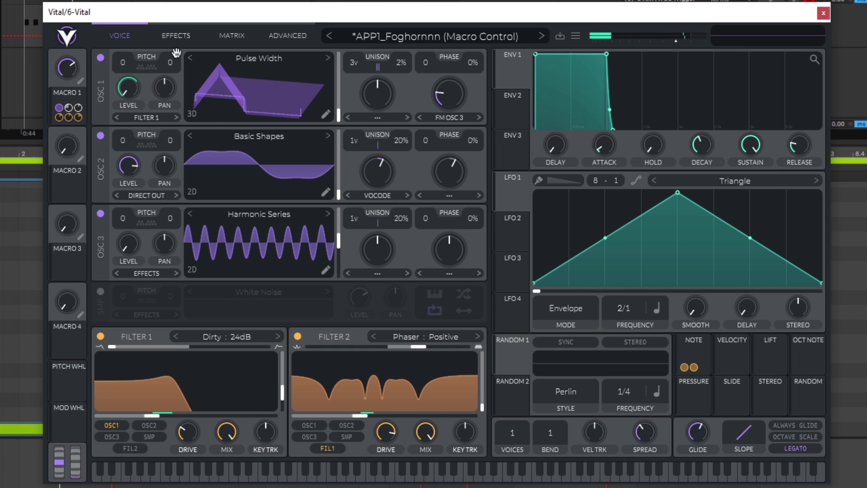
{"action": "mouse_move", "coordinate": [181, 403]}
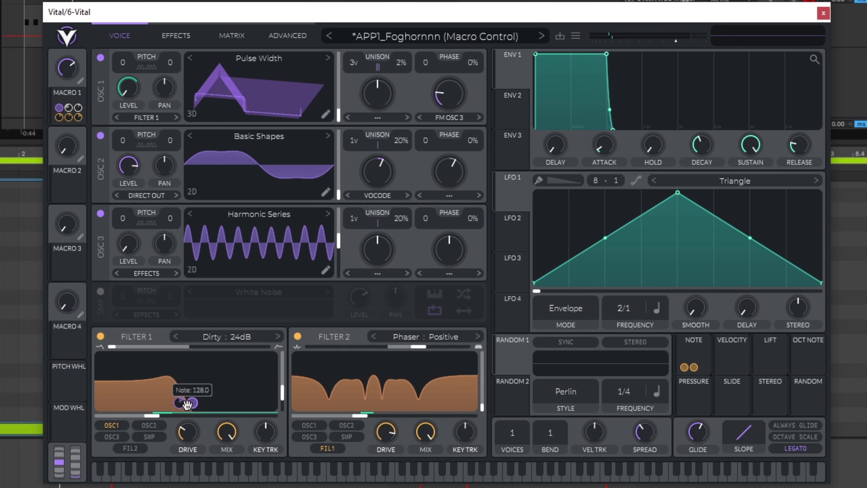
{"action": "left_click", "coordinate": [177, 36]}
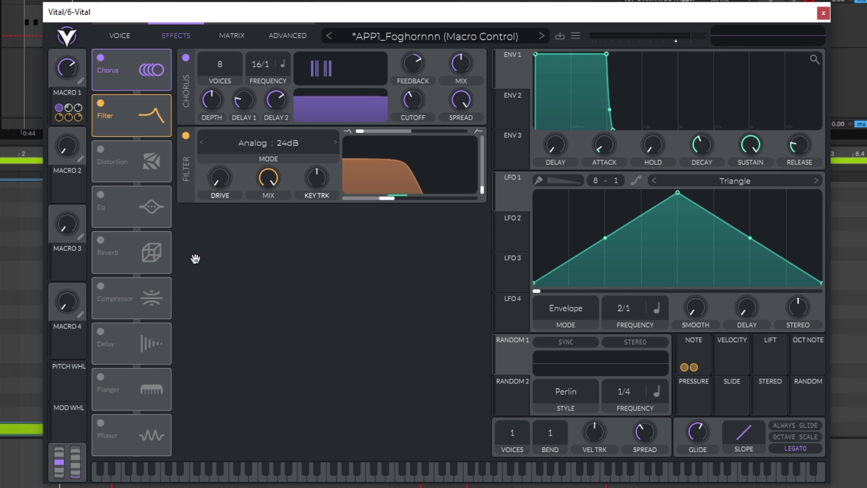
{"action": "left_click", "coordinate": [115, 28]}
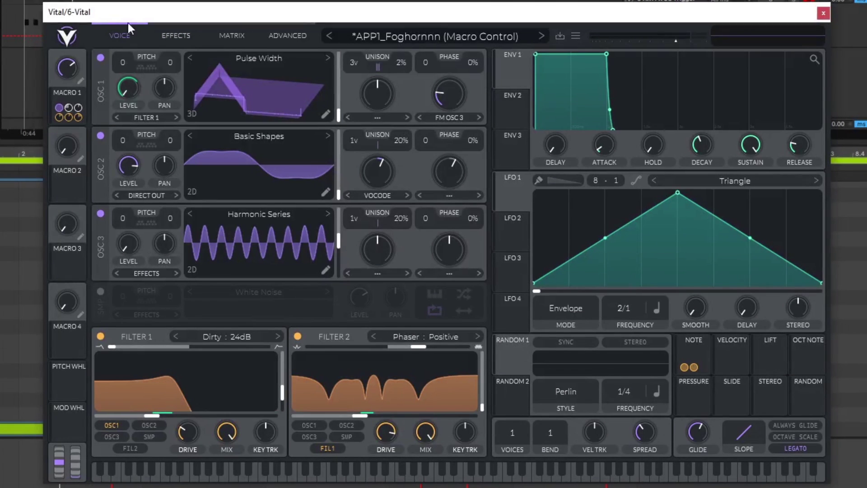
{"action": "left_click", "coordinate": [180, 34]}
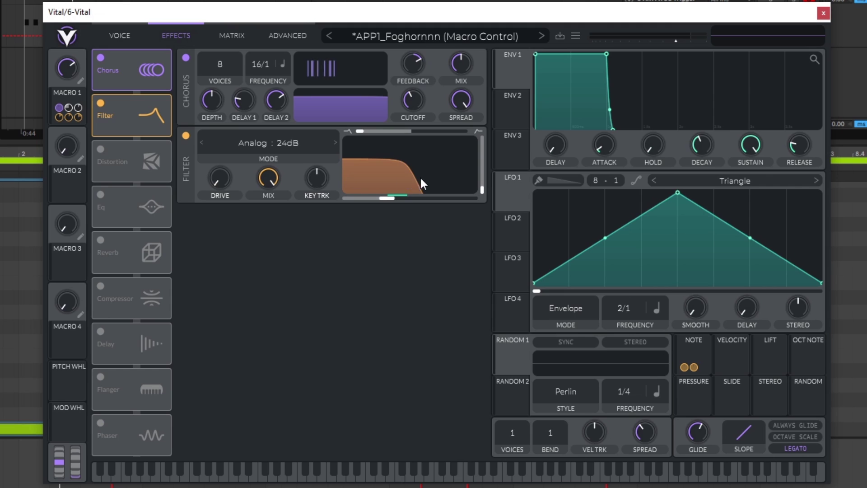
{"action": "mouse_move", "coordinate": [419, 187]}
{"action": "key", "text": "space"}
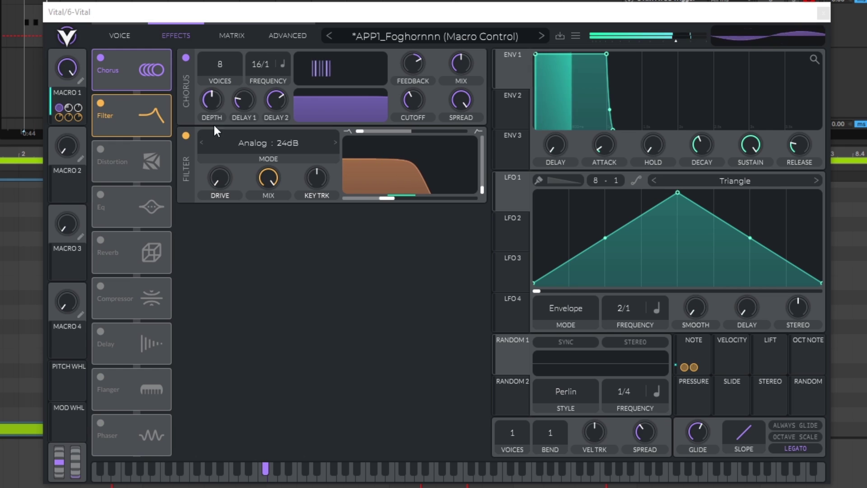
{"action": "left_click", "coordinate": [186, 136]}
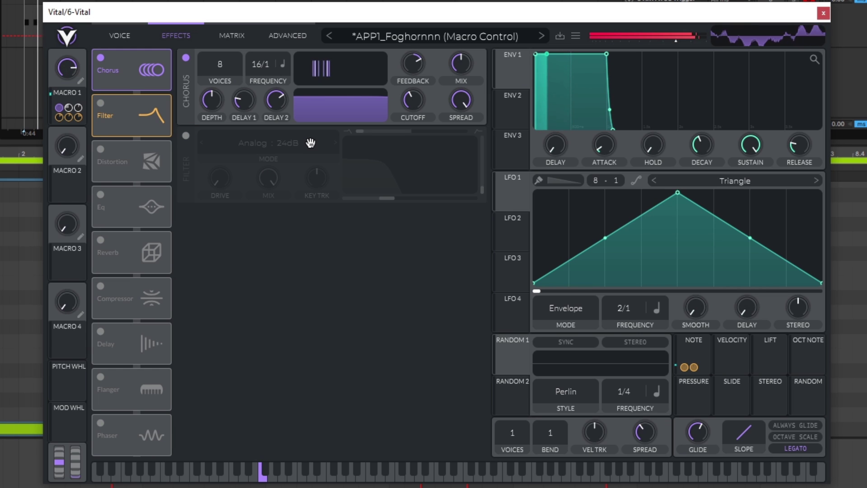
{"action": "left_click", "coordinate": [186, 135]}
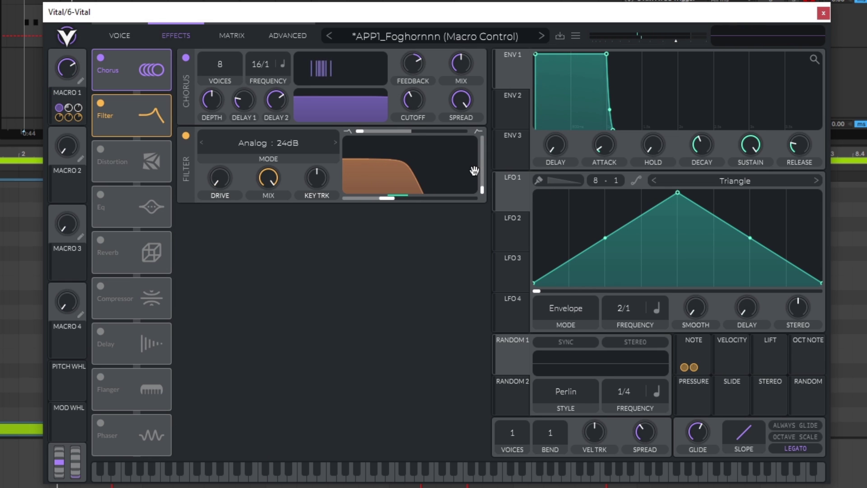
Step: Enable the Soft Clip Distortion effect and the Eq effect
{"action": "left_click", "coordinate": [101, 149]}
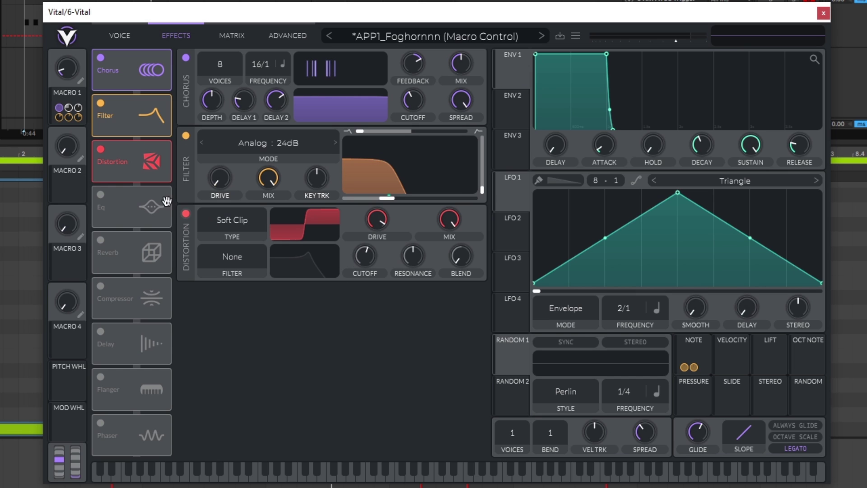
{"action": "left_click", "coordinate": [100, 195]}
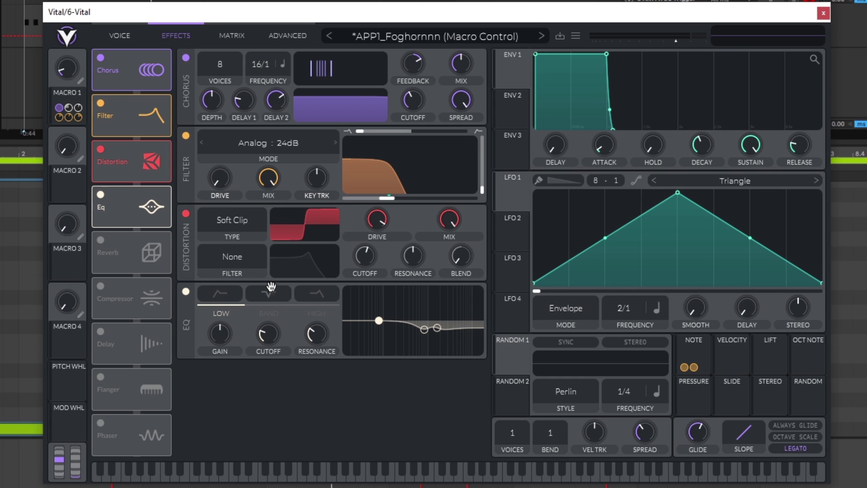
{"action": "left_click", "coordinate": [270, 310]}
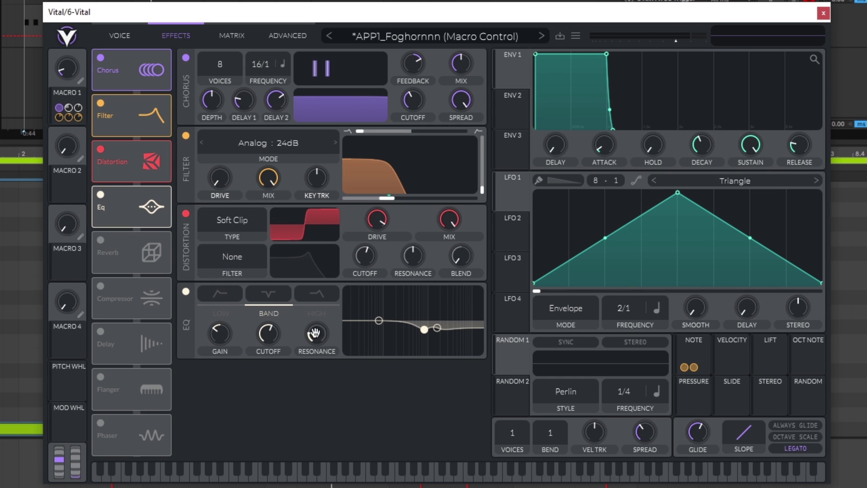
{"action": "left_click", "coordinate": [316, 299]}
{"action": "left_click", "coordinate": [207, 310]}
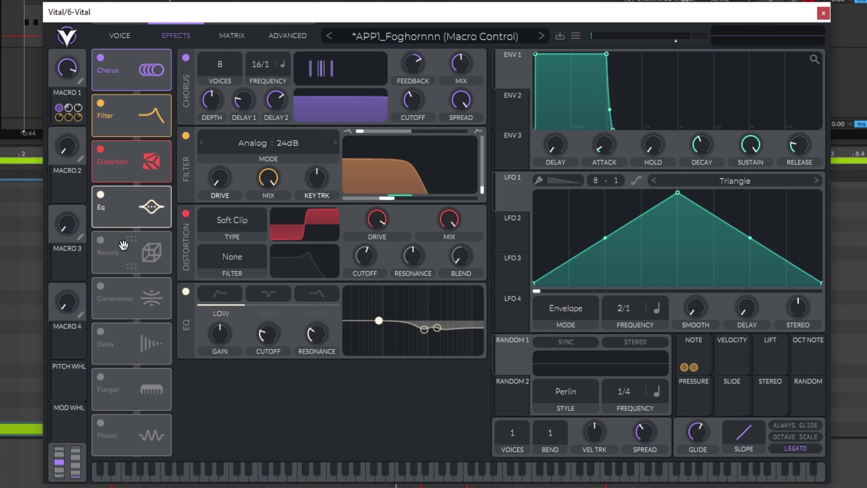
Step: Switch on Vital's Reverb and lower its low shelf to about -3.865 dB
{"action": "left_click", "coordinate": [101, 240]}
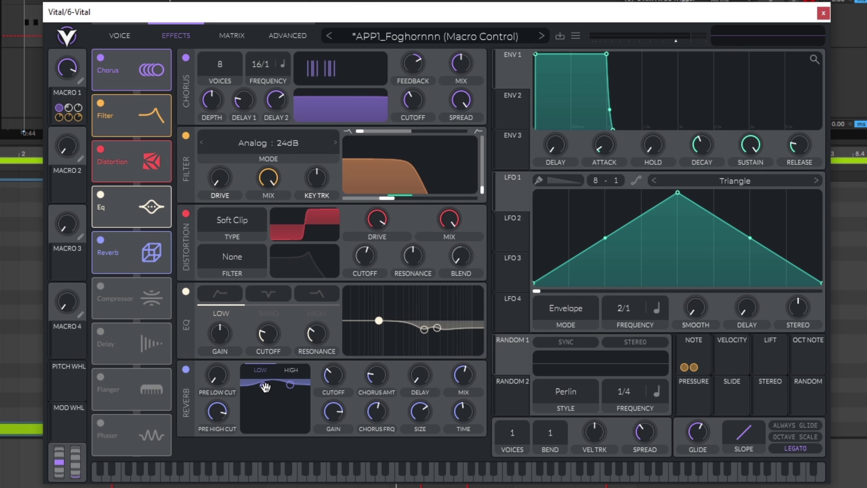
{"action": "left_click_drag", "start_coordinate": [265, 386], "coordinate": [266, 401]}
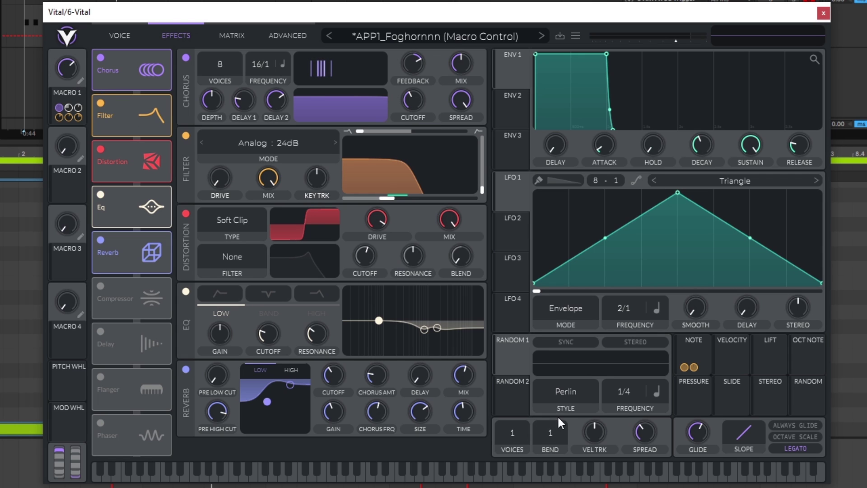
{"action": "right_click", "coordinate": [465, 405]}
Step: Flip the reverb TIME knob's Macro 1 modulation amount from 0.250 to -0.250
{"action": "left_click", "coordinate": [475, 403]}
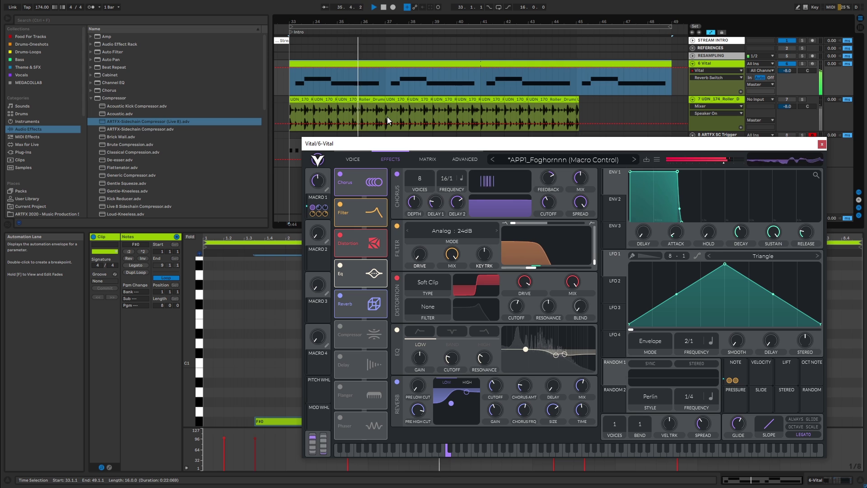
Step: Stop playback of the Foghorn patch
{"action": "key", "text": "space"}
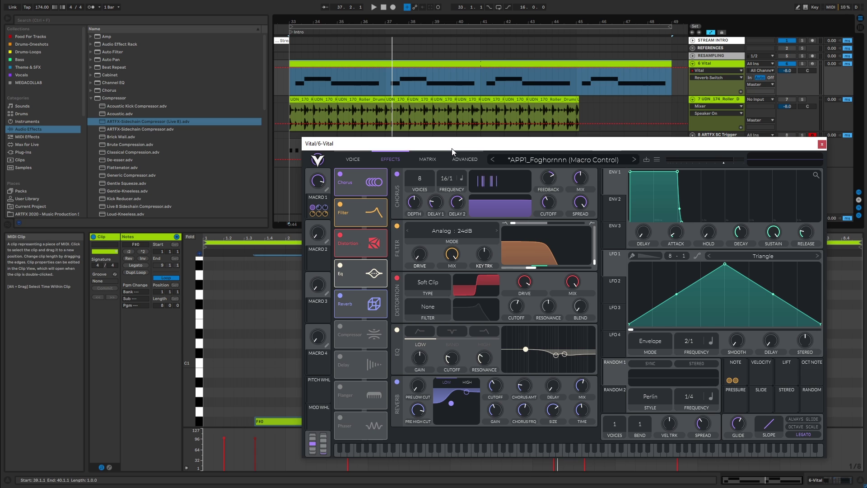
Step: Drag the Vital plugin window down so it sits lower on screen
{"action": "left_click_drag", "start_coordinate": [453, 151], "coordinate": [448, 177]}
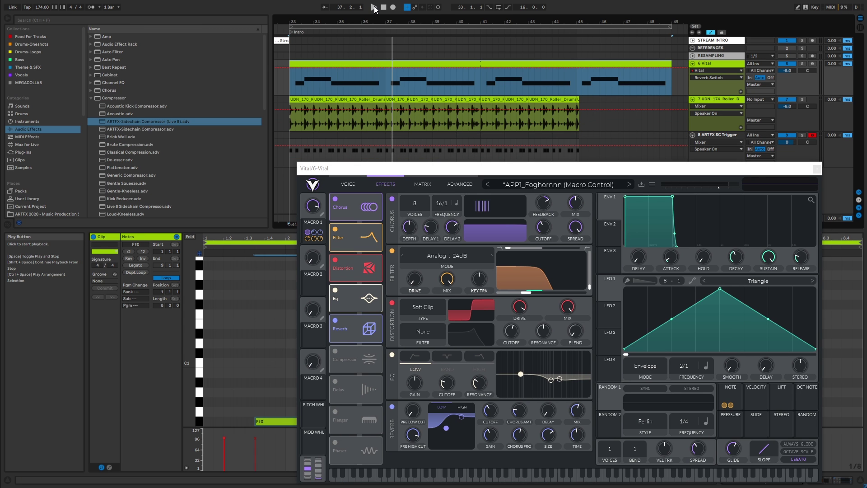